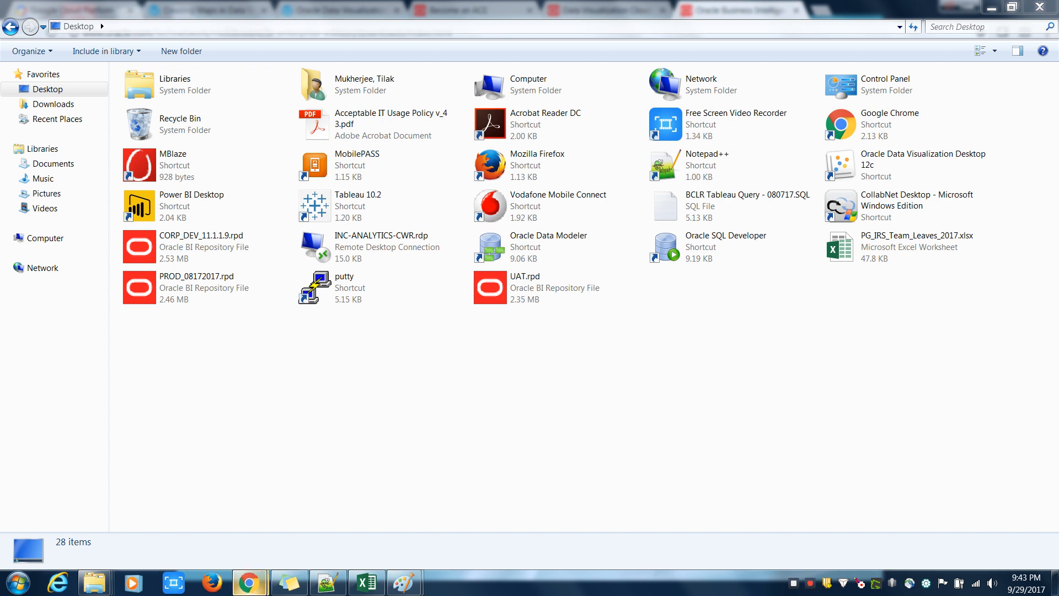
# Switch to Chrome to view the Oracle Business Intelligence downloads page, and return to the Desktop folder.
pyautogui.moveTo(249, 583)
pyautogui.click(325, 513)
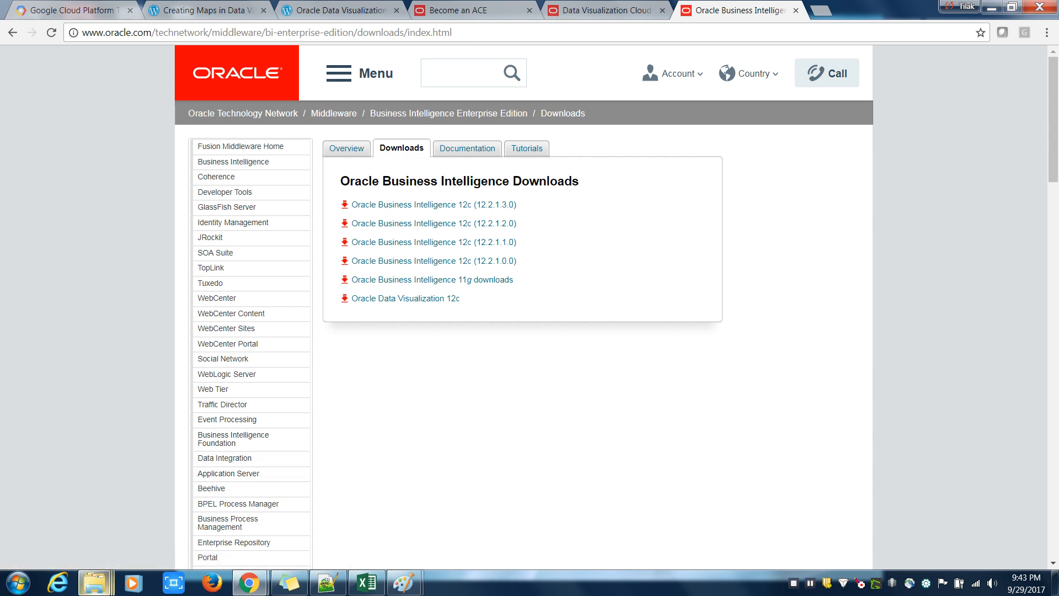
pyautogui.moveTo(95, 582)
pyautogui.click(389, 507)
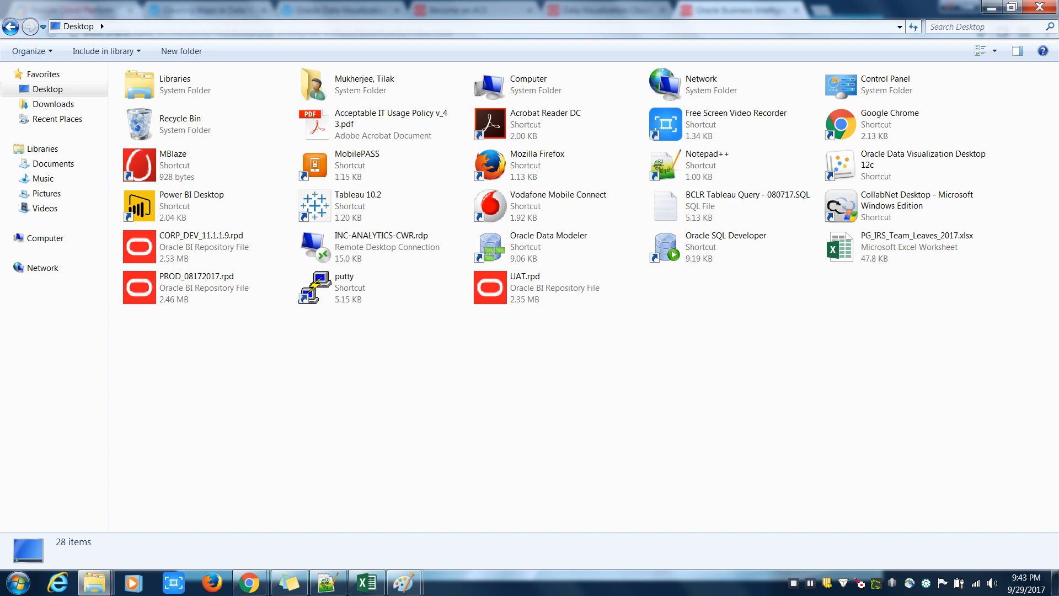
# Launch Oracle Data Visualization Desktop 12c in a maximized window and open its Data Sources page.
pyautogui.click(883, 164)
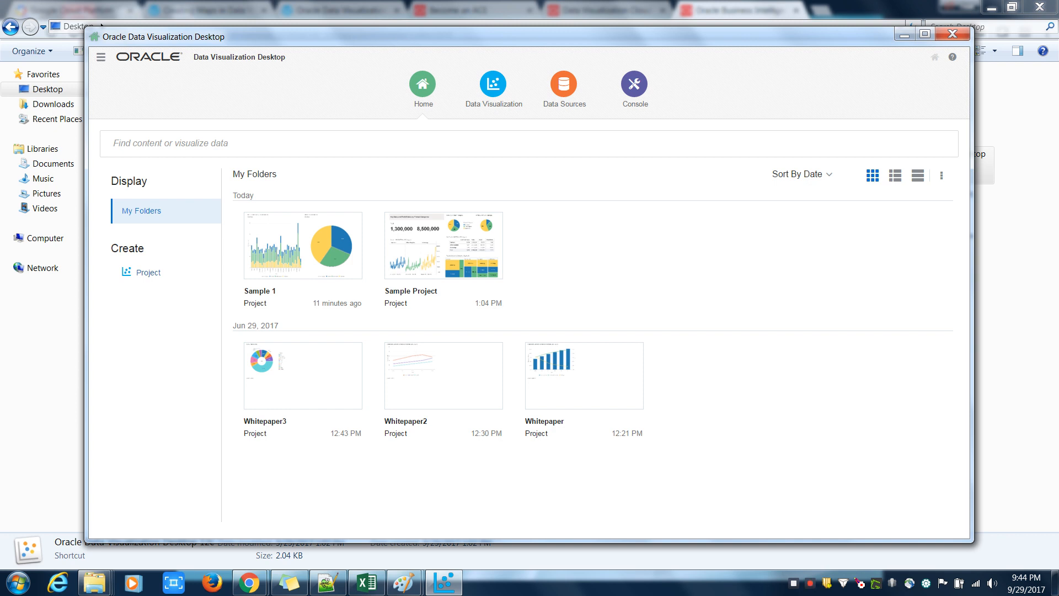
pyautogui.click(925, 33)
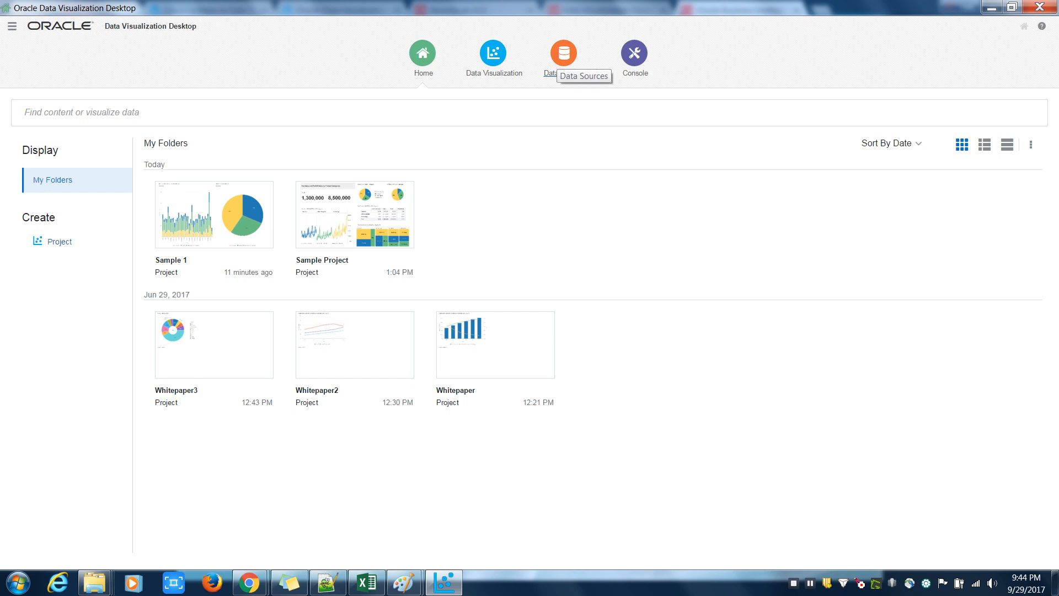
pyautogui.click(12, 26)
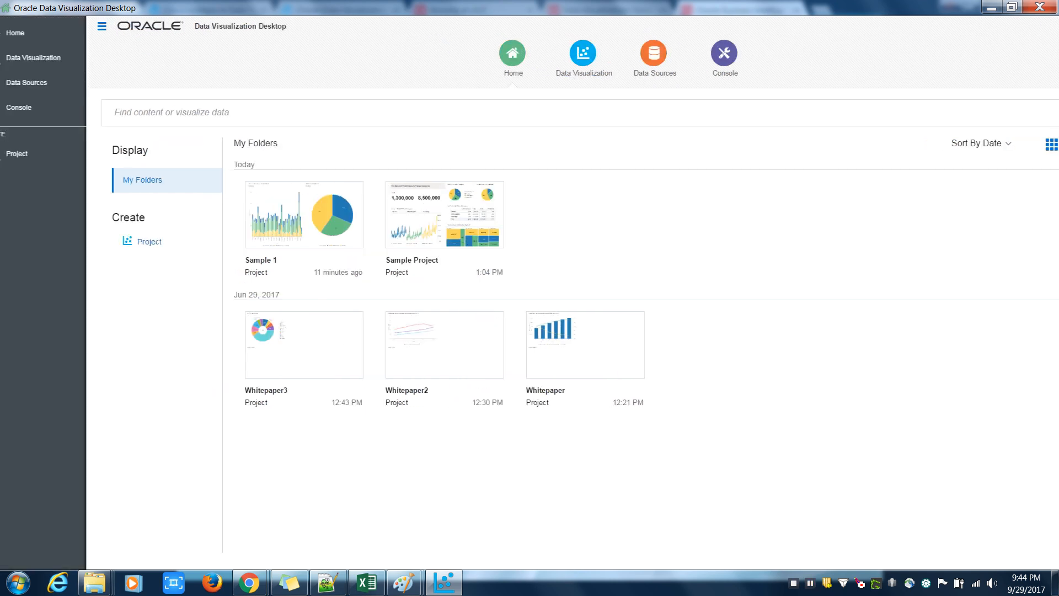
pyautogui.click(50, 82)
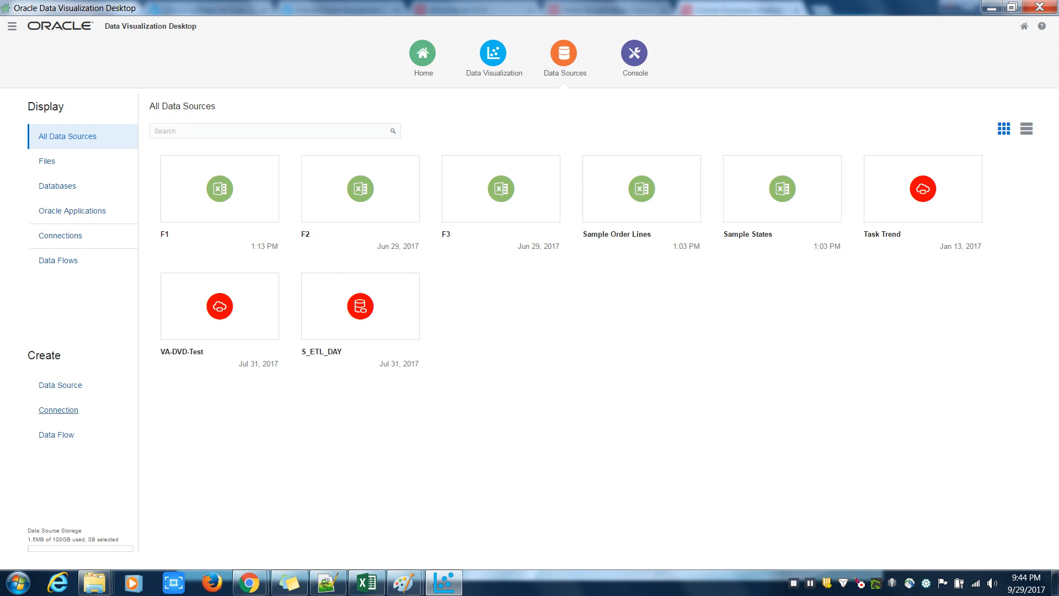
# Start a new data source and examine the full list of available connection types, then cancel the connection setup.
pyautogui.click(60, 385)
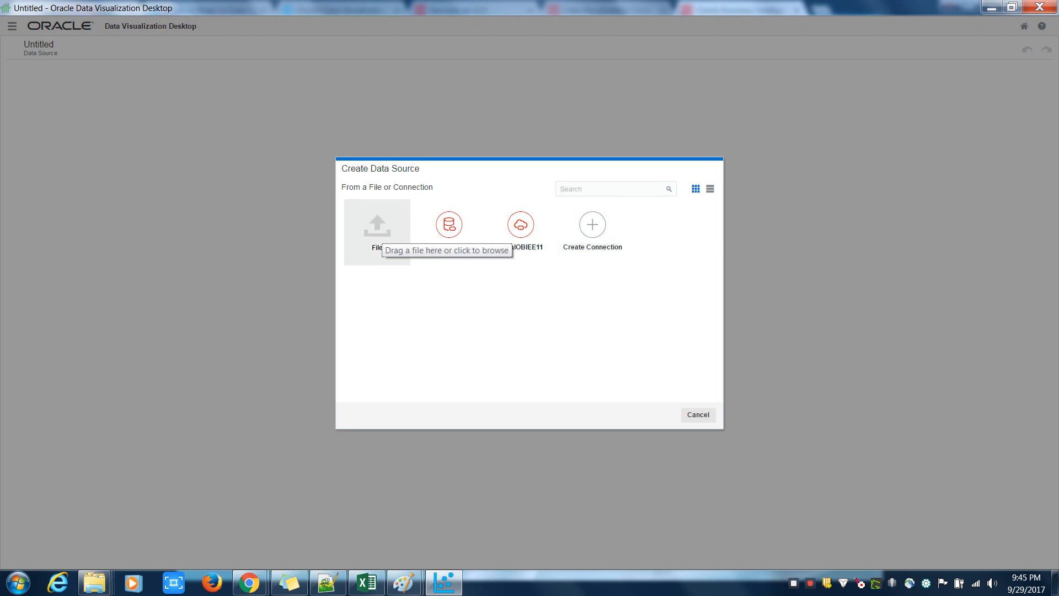
pyautogui.click(593, 229)
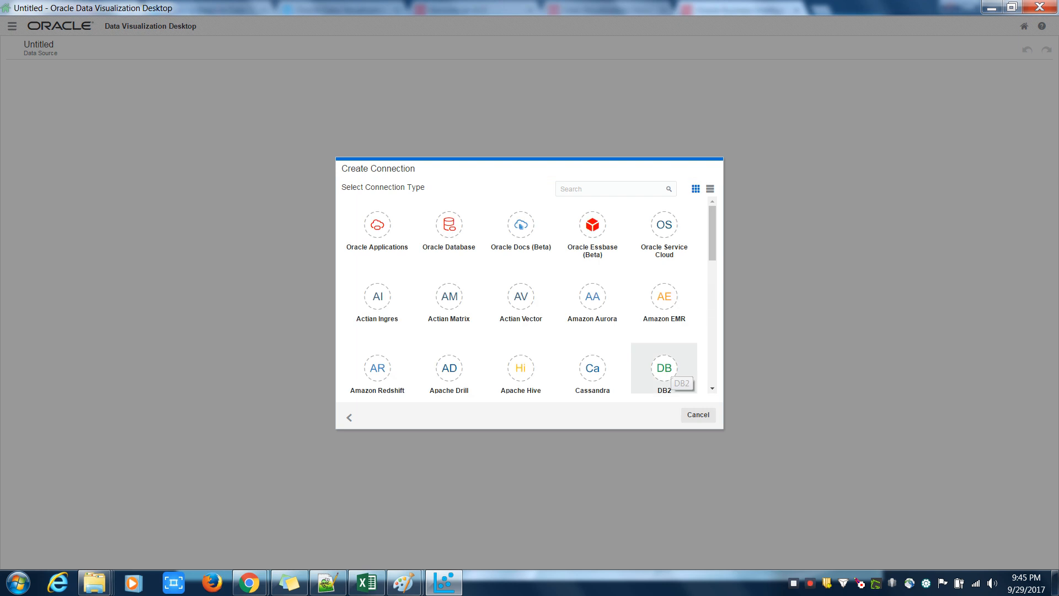
pyautogui.moveTo(712, 233); pyautogui.dragTo(712, 280)
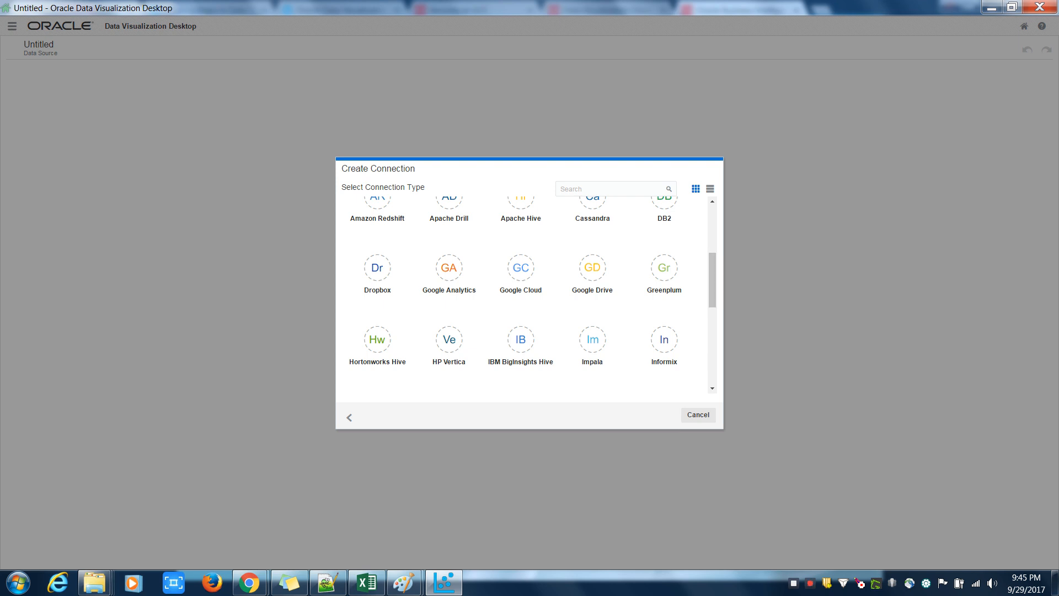
pyautogui.moveTo(665, 429); pyautogui.dragTo(665, 569)
pyautogui.moveTo(712, 375); pyautogui.dragTo(712, 290)
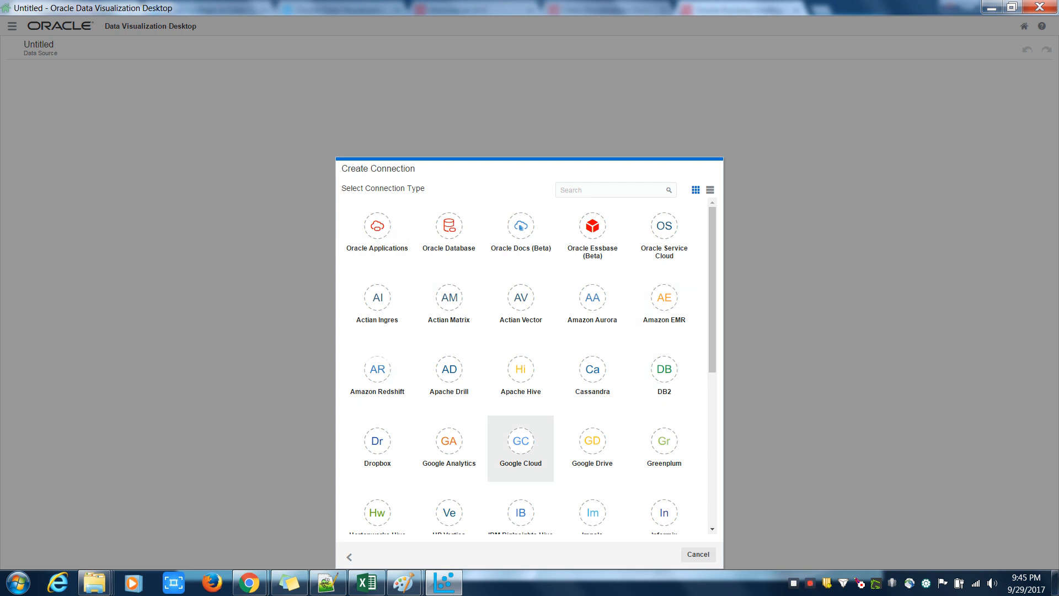
pyautogui.scroll(-1, 521, 381)
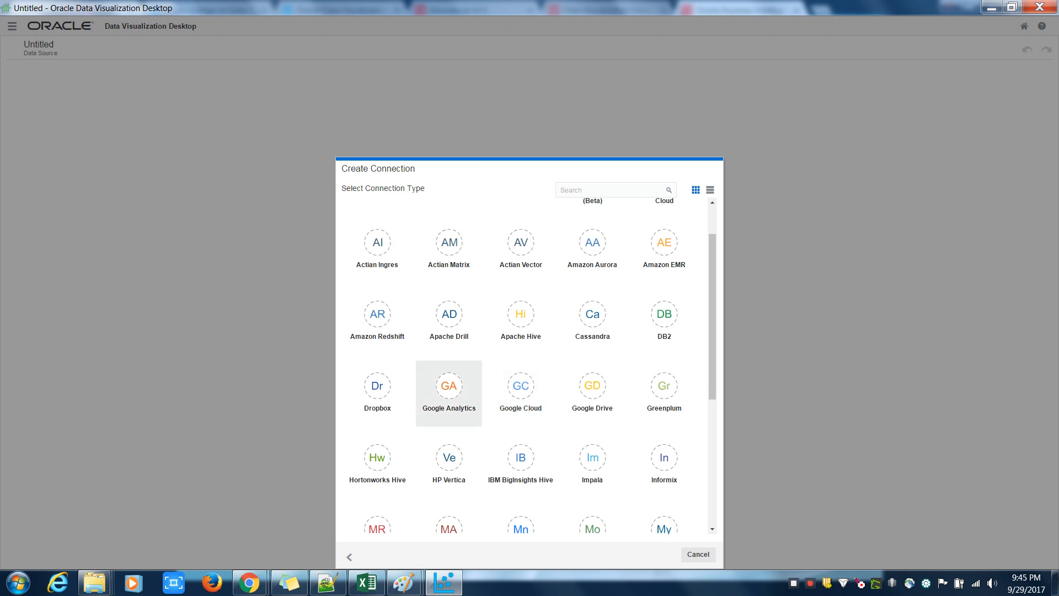
pyautogui.scroll(-3, 449, 425)
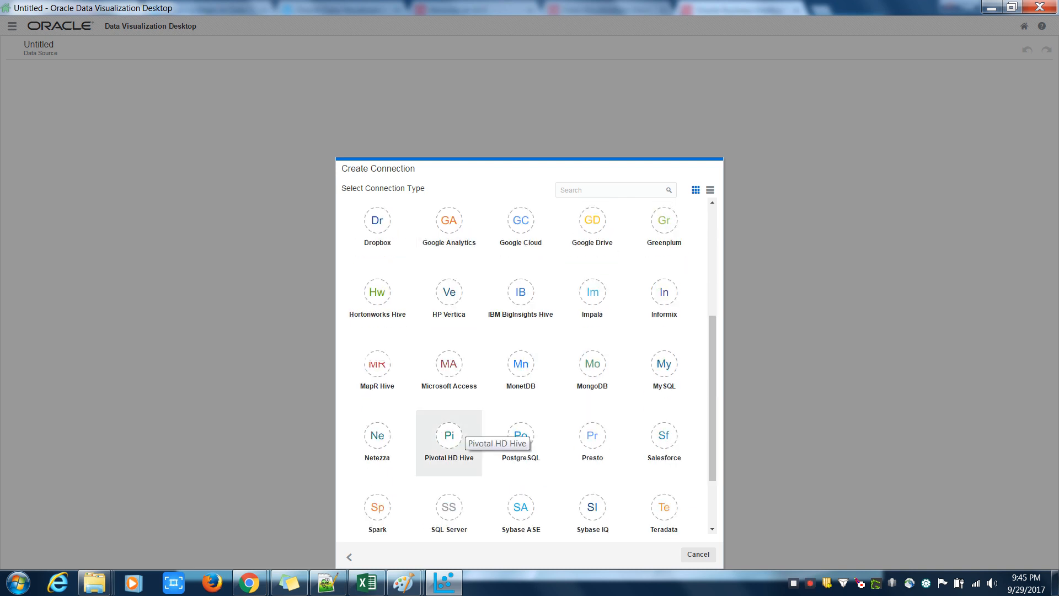
pyautogui.scroll(-2, 458, 433)
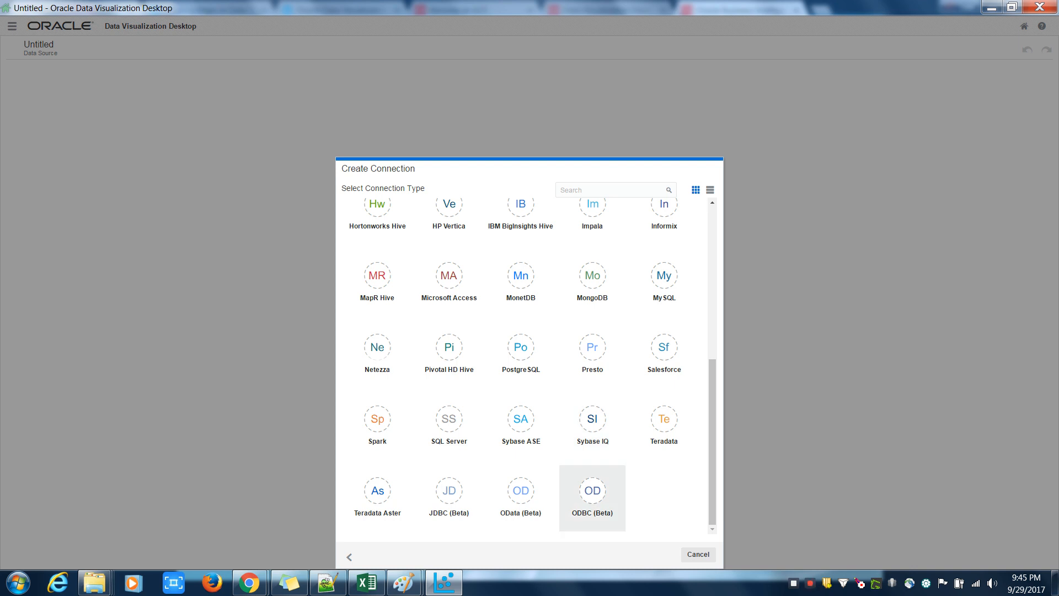
pyautogui.scroll(1, 665, 486)
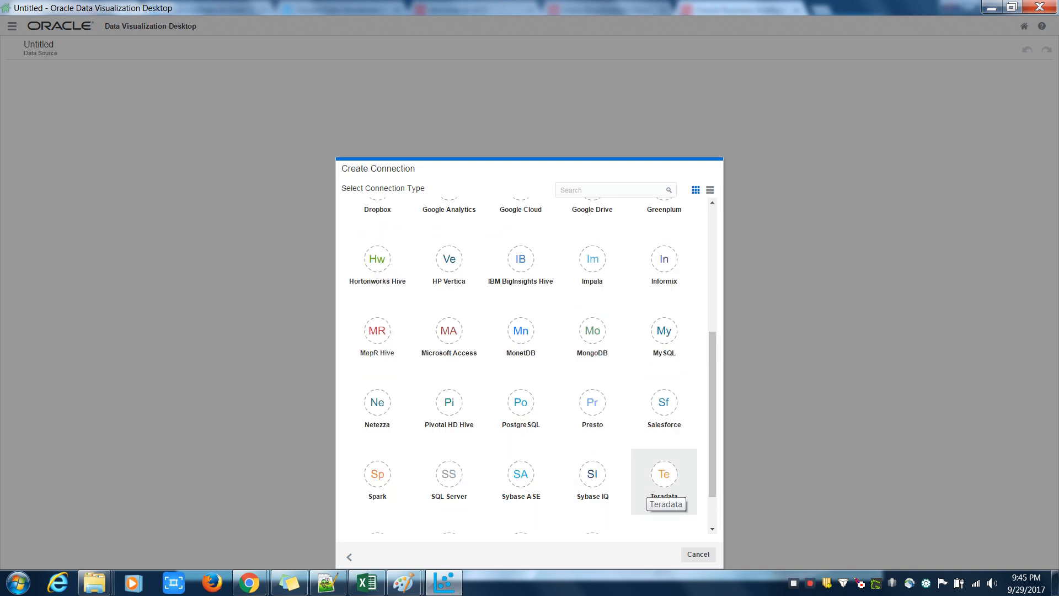
pyautogui.click(699, 554)
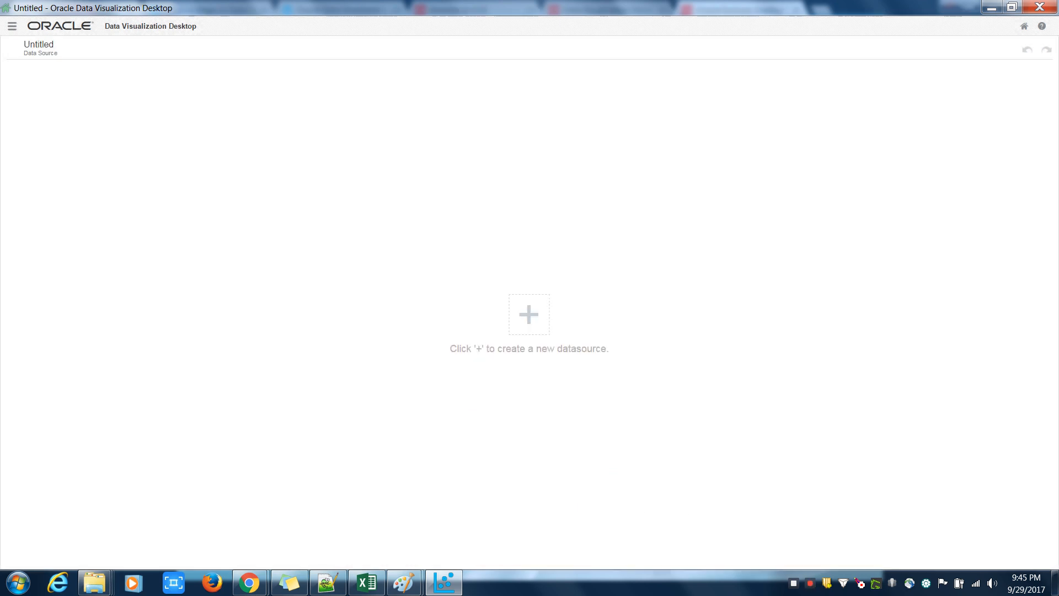
# Look through the Excel files offered for a new file-based data source and cancel without selecting one.
pyautogui.click(529, 315)
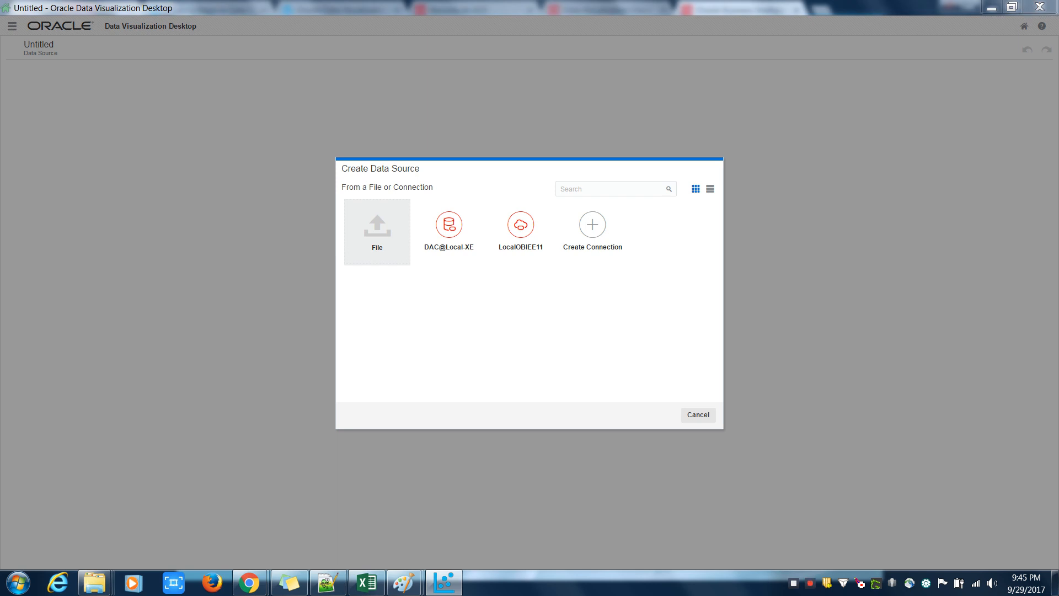
pyautogui.click(381, 225)
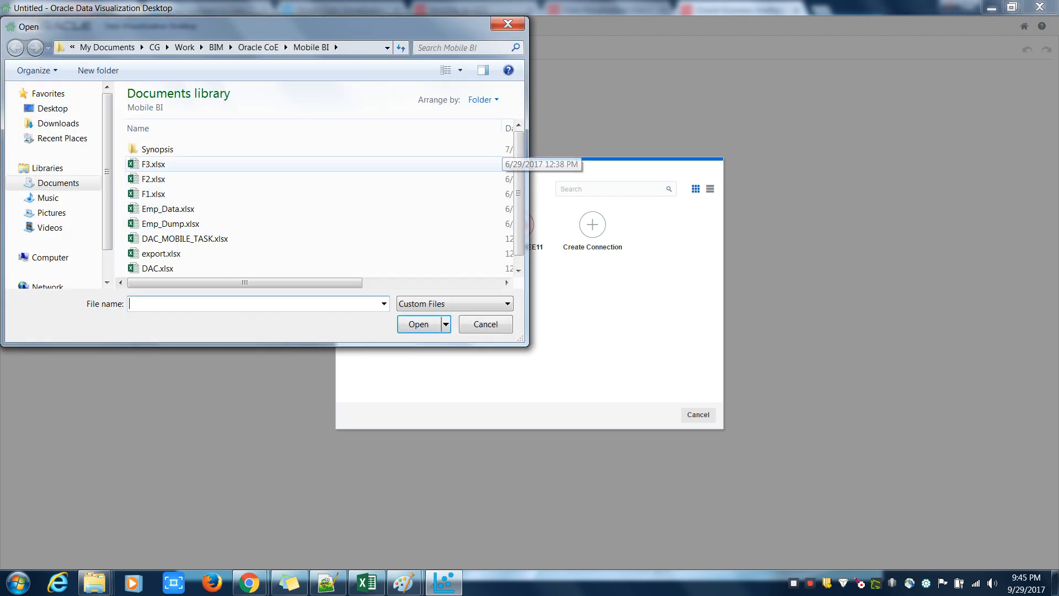
pyautogui.moveTo(518, 166); pyautogui.dragTo(519, 185)
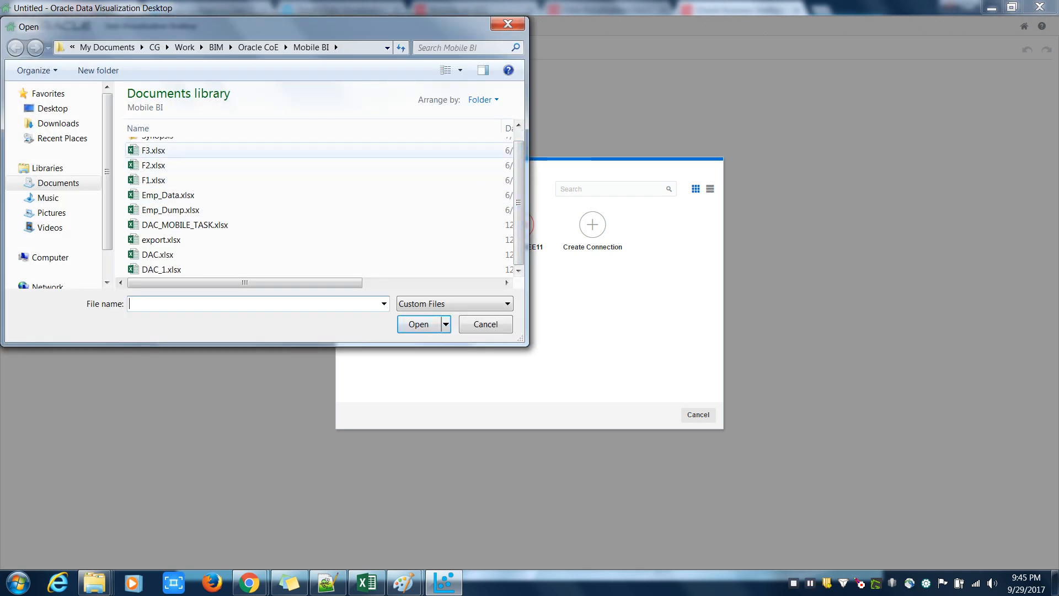
pyautogui.click(486, 324)
pyautogui.click(698, 415)
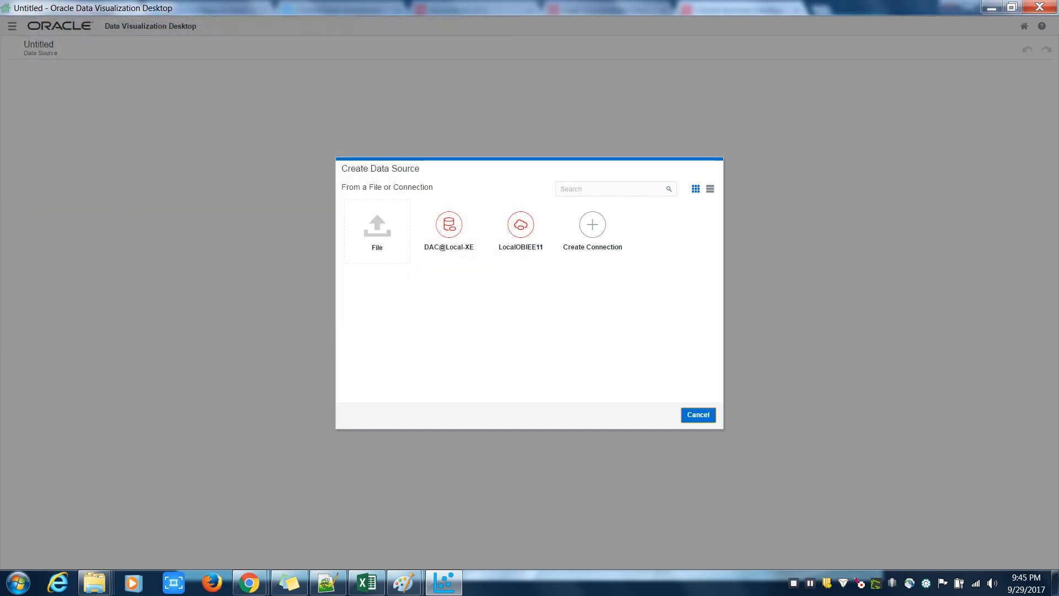
# Create a project from the existing Sample Order Lines data source and display its data in the Prepare view.
pyautogui.click(11, 26)
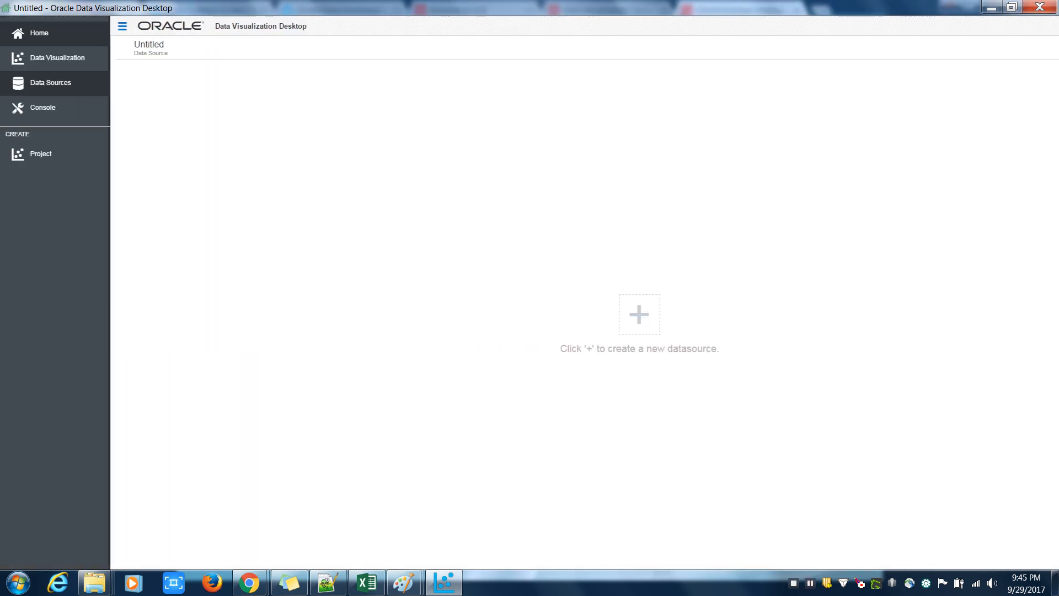
pyautogui.click(19, 31)
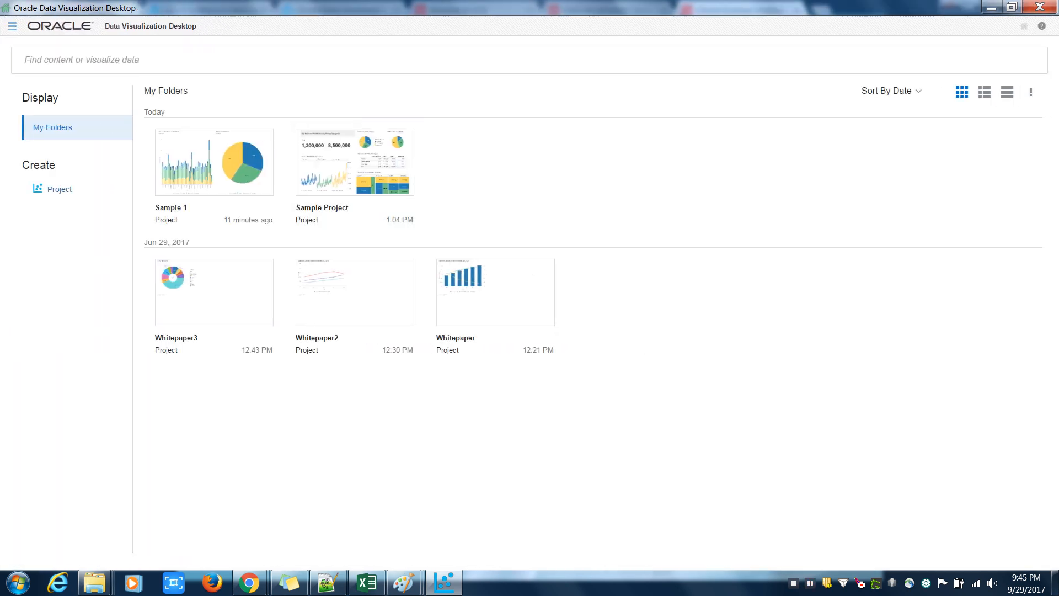
pyautogui.click(12, 26)
pyautogui.click(25, 83)
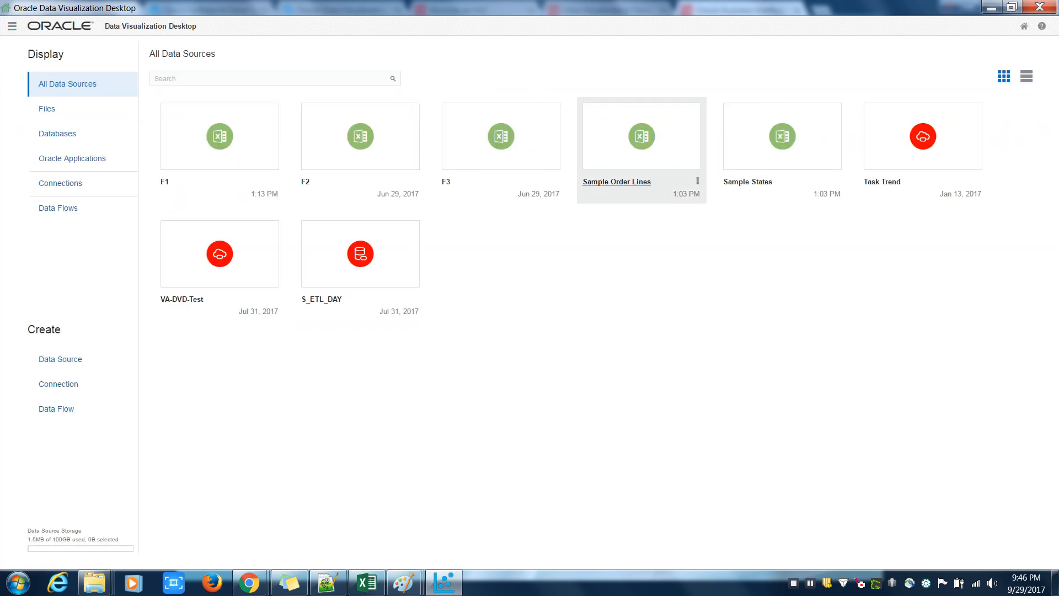
pyautogui.click(617, 181)
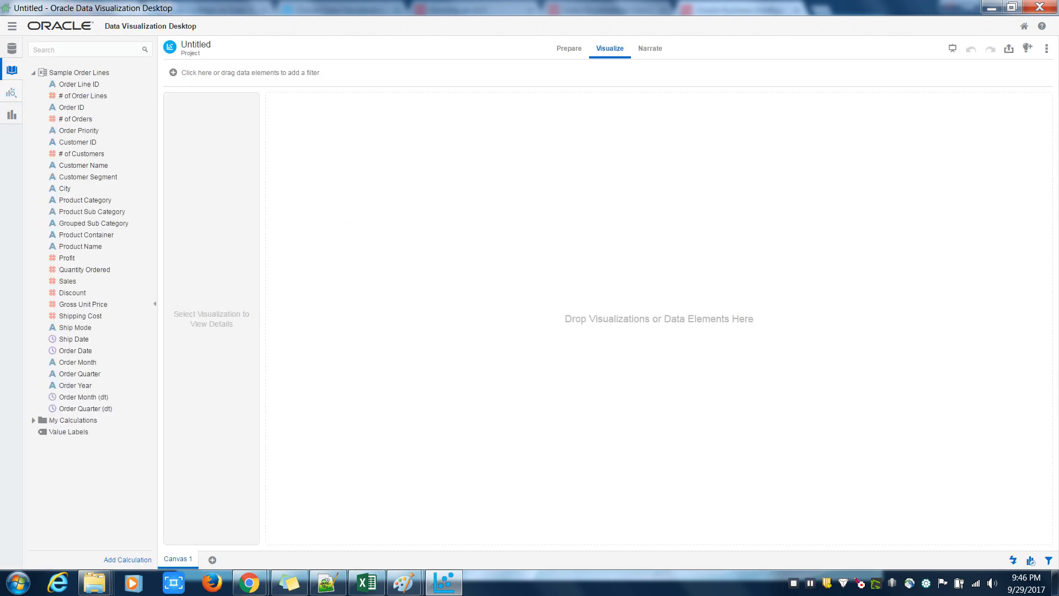
pyautogui.click(569, 48)
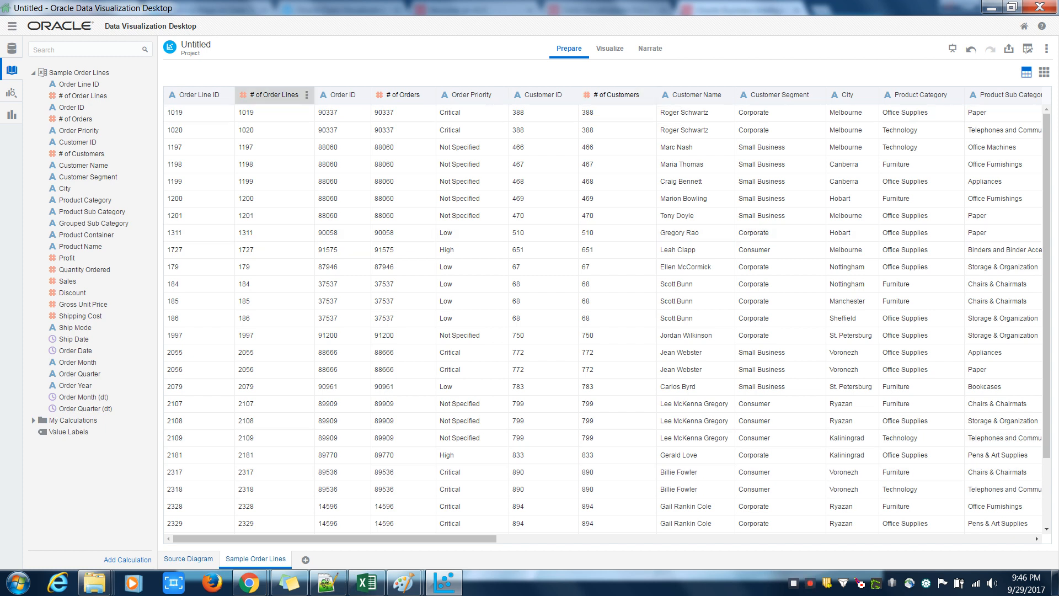
# Examine the # of Order Lines column's properties, its Treat As choices and the available column operations.
pyautogui.click(306, 95)
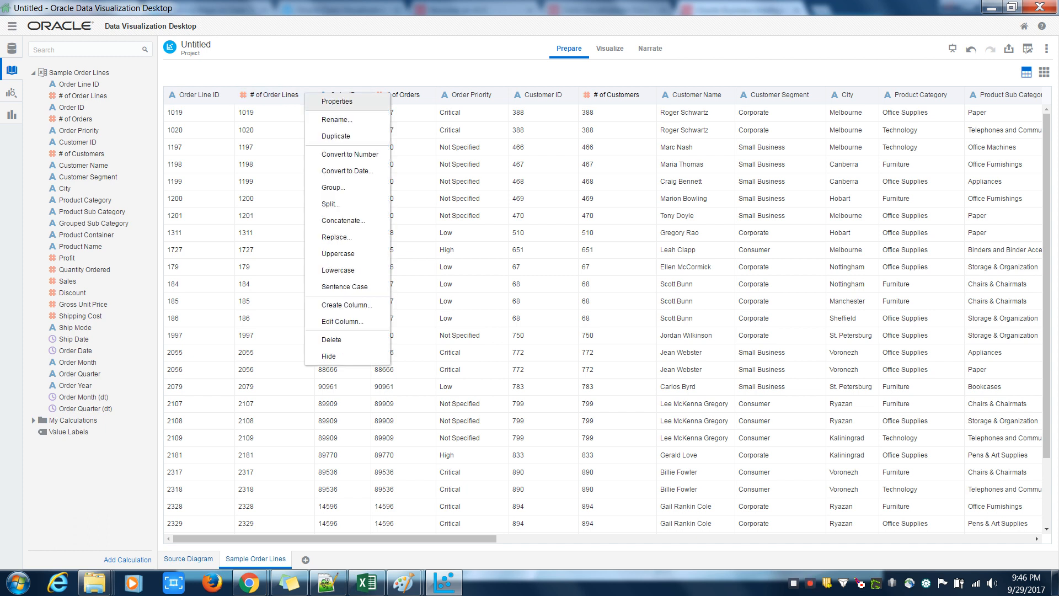
pyautogui.click(337, 102)
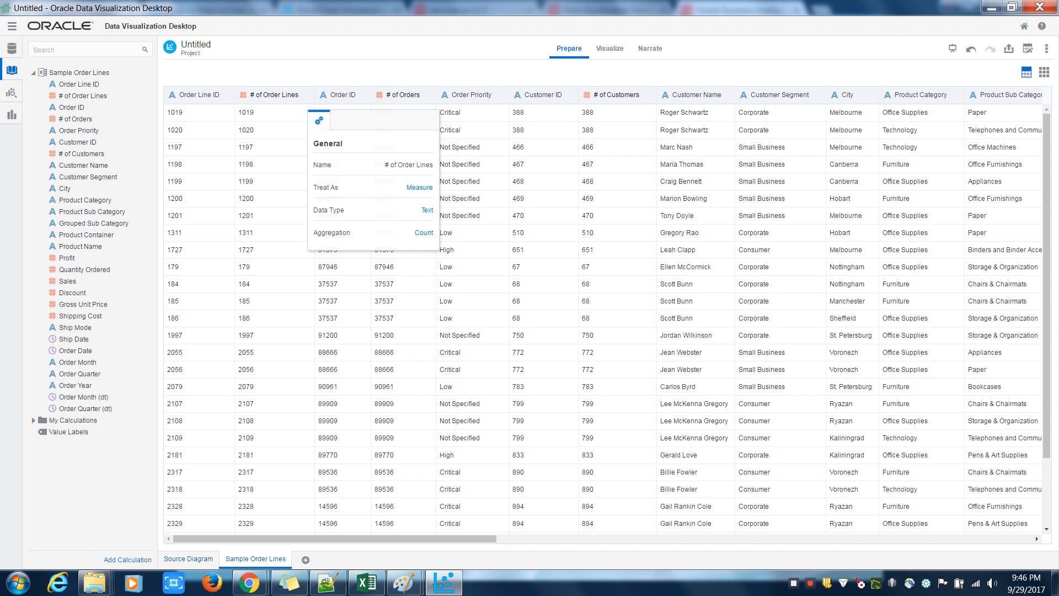
pyautogui.click(419, 187)
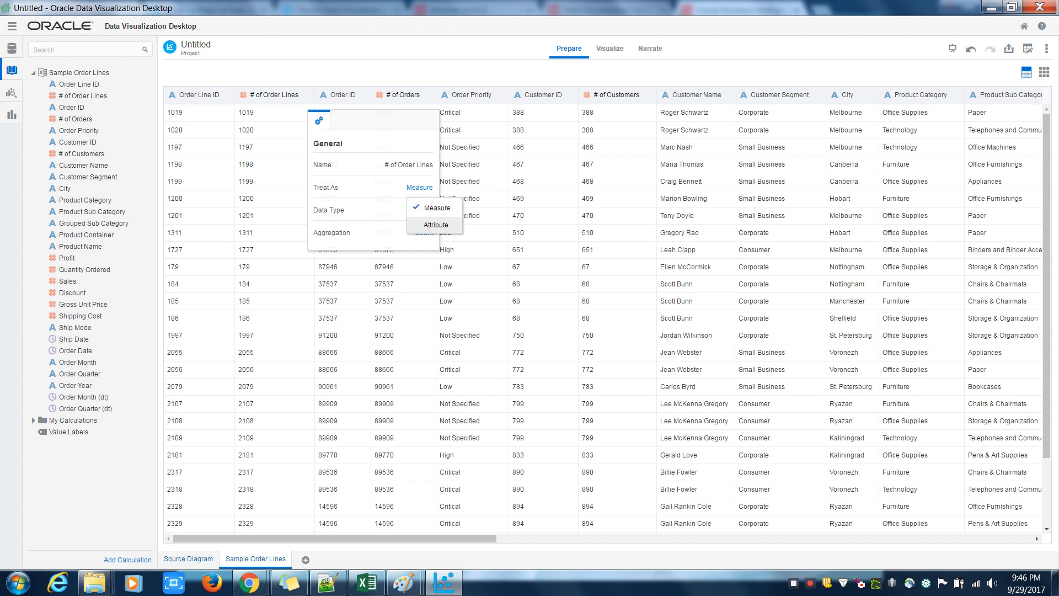
pyautogui.click(435, 226)
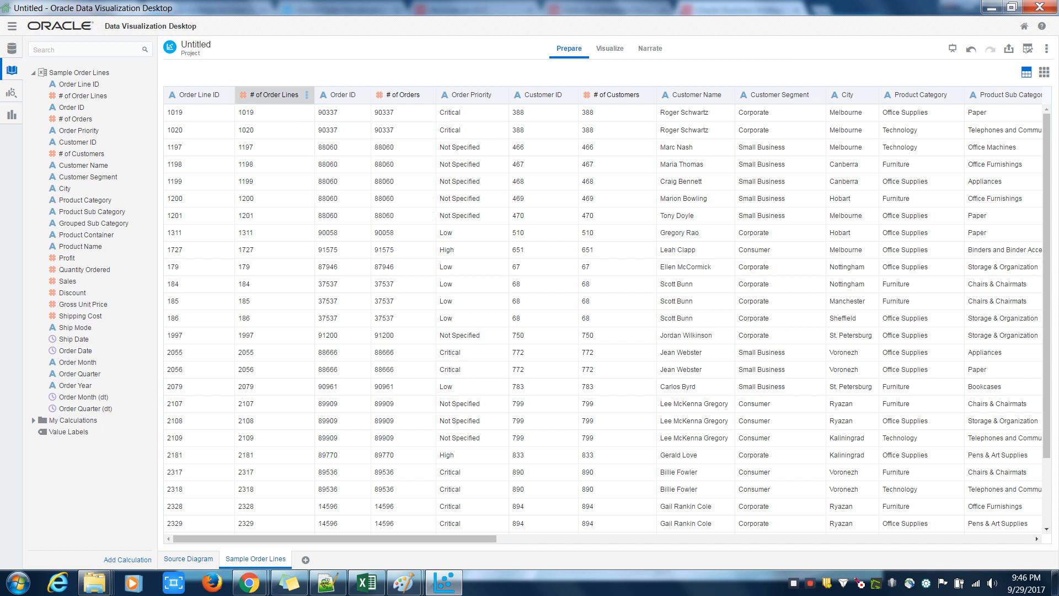
pyautogui.click(308, 94)
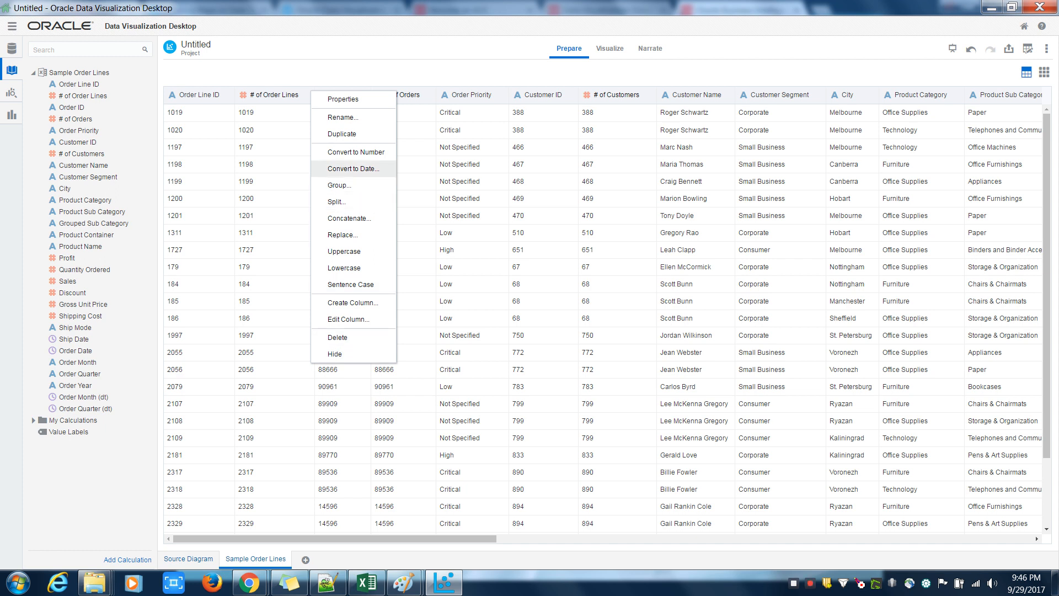
pyautogui.press('Escape')
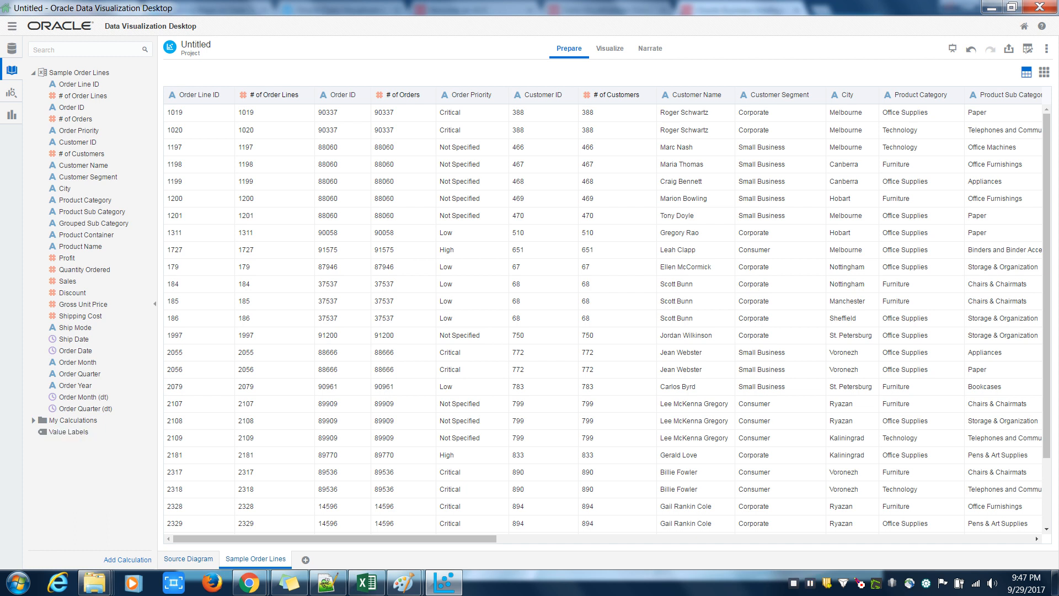
# Add the Sample States data source to the project and collapse its list of data elements.
pyautogui.rightClick(69, 488)
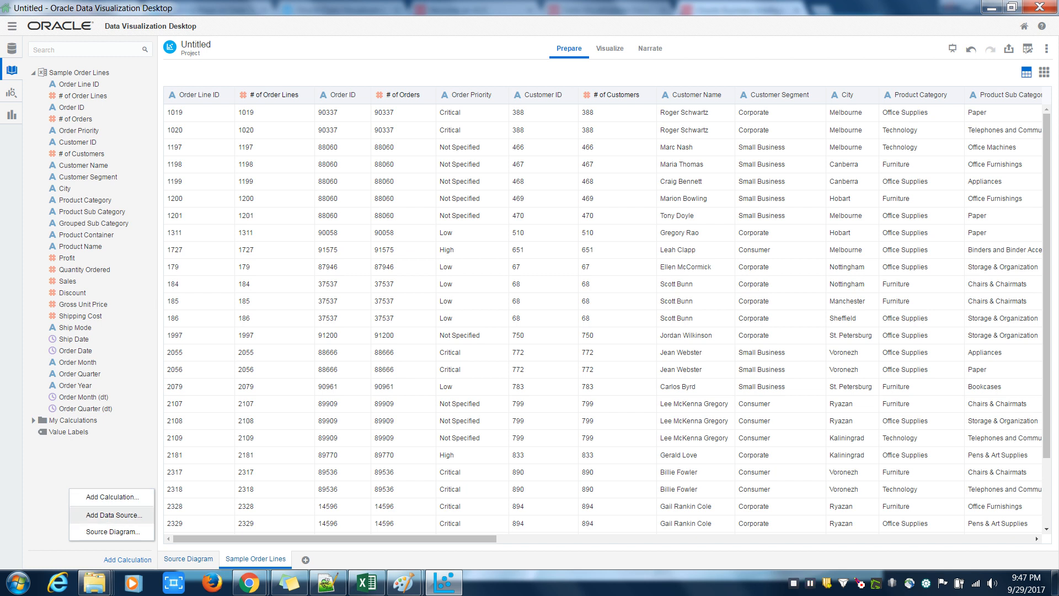
pyautogui.click(114, 515)
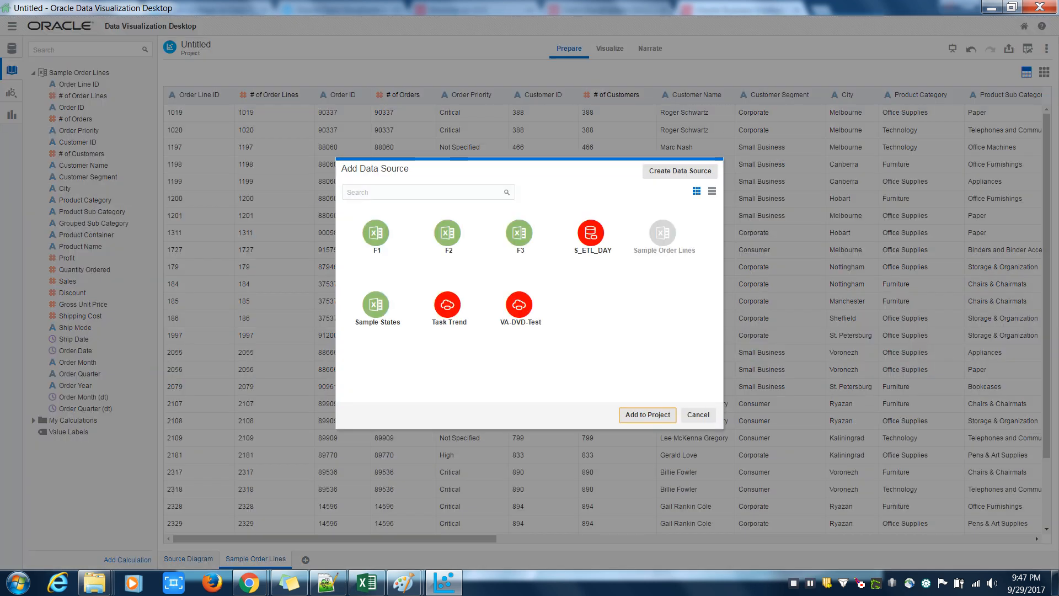
pyautogui.click(378, 309)
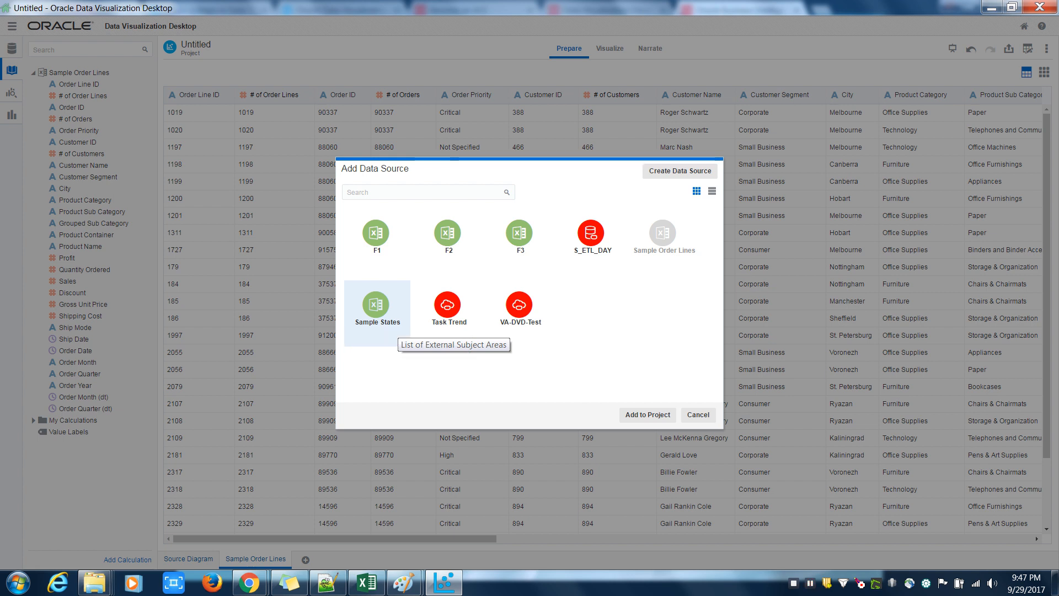
pyautogui.click(648, 414)
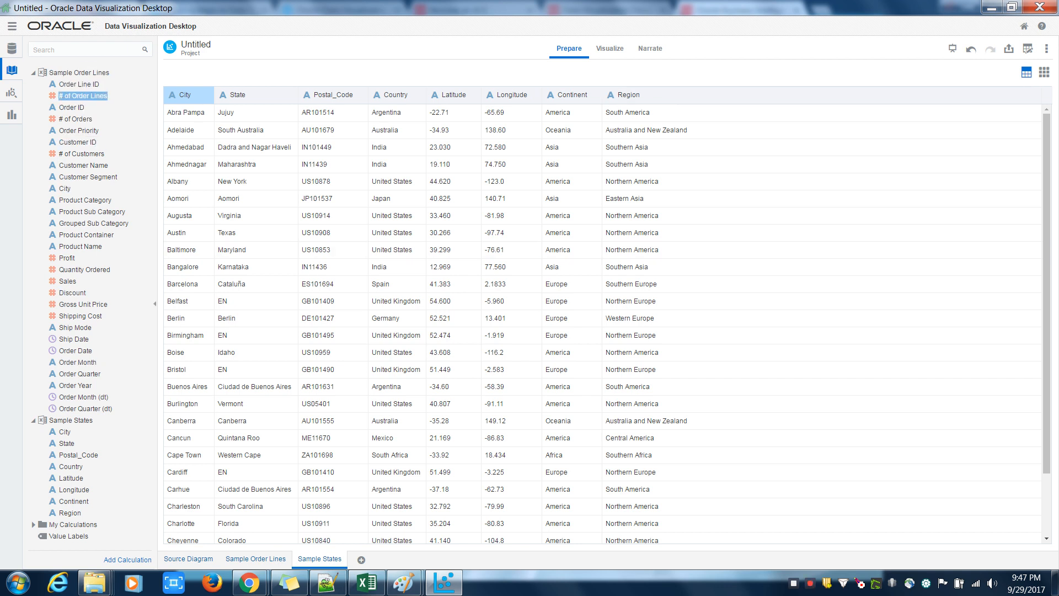
pyautogui.click(34, 420)
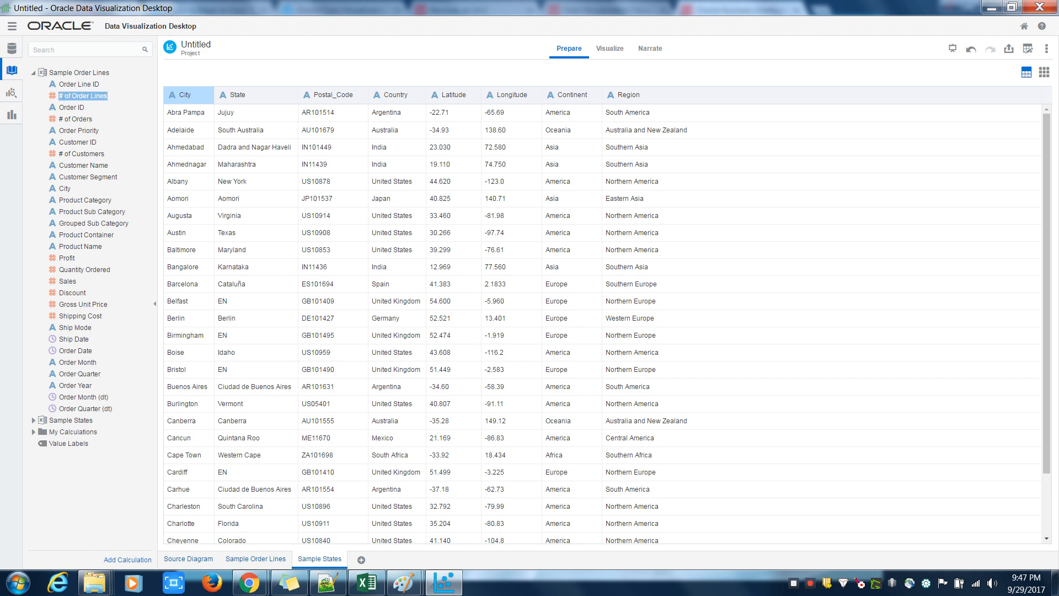
# Examine the source diagram's connection between Sample Order Lines and Sample States and the columns available for matching, leaving it unchanged.
pyautogui.click(34, 72)
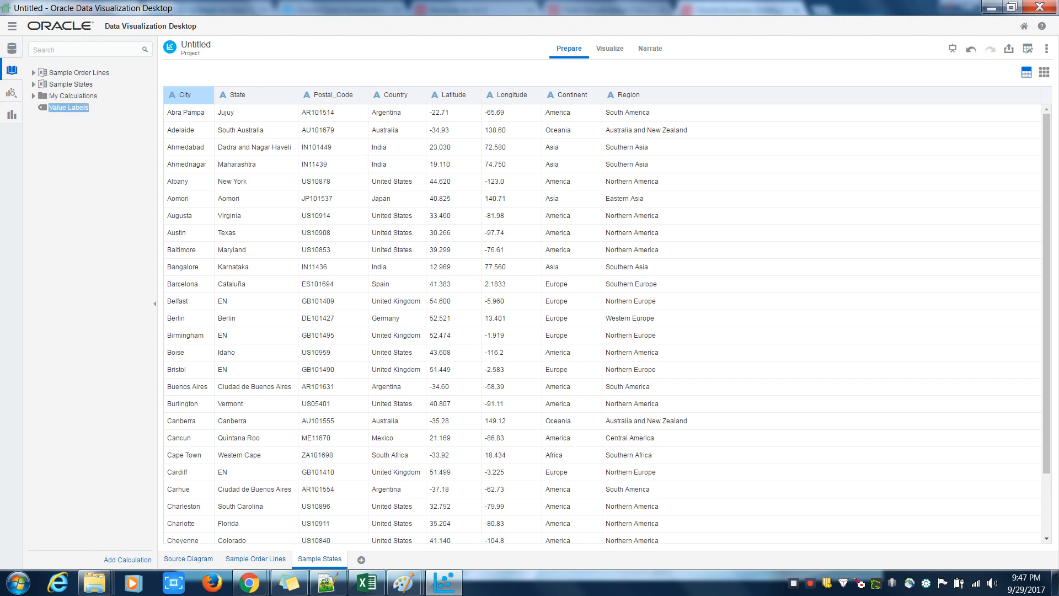
pyautogui.rightClick(72, 177)
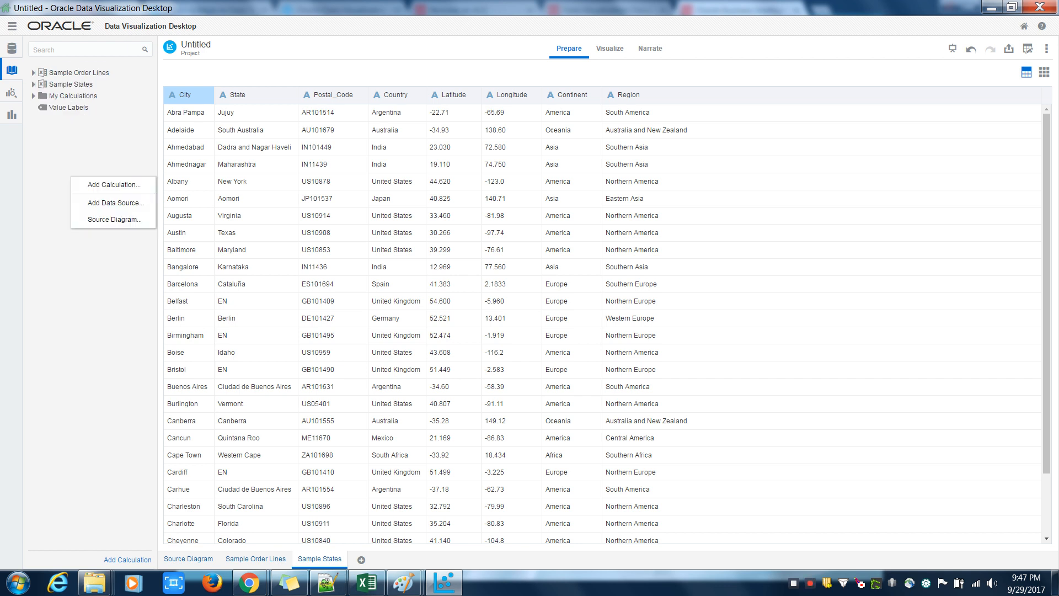
pyautogui.click(114, 219)
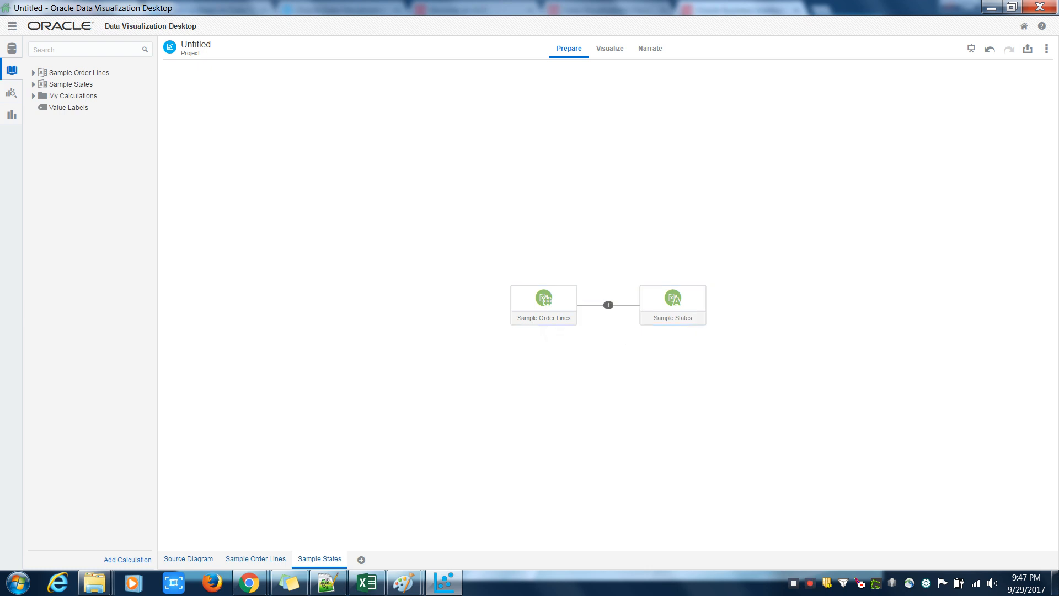
pyautogui.click(609, 304)
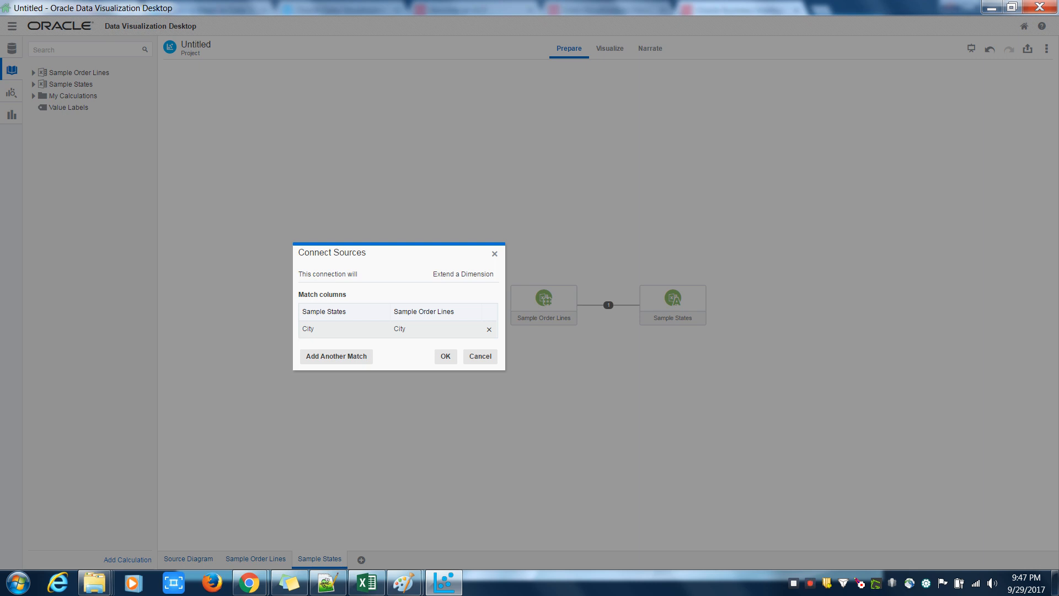
pyautogui.click(436, 330)
pyautogui.click(472, 329)
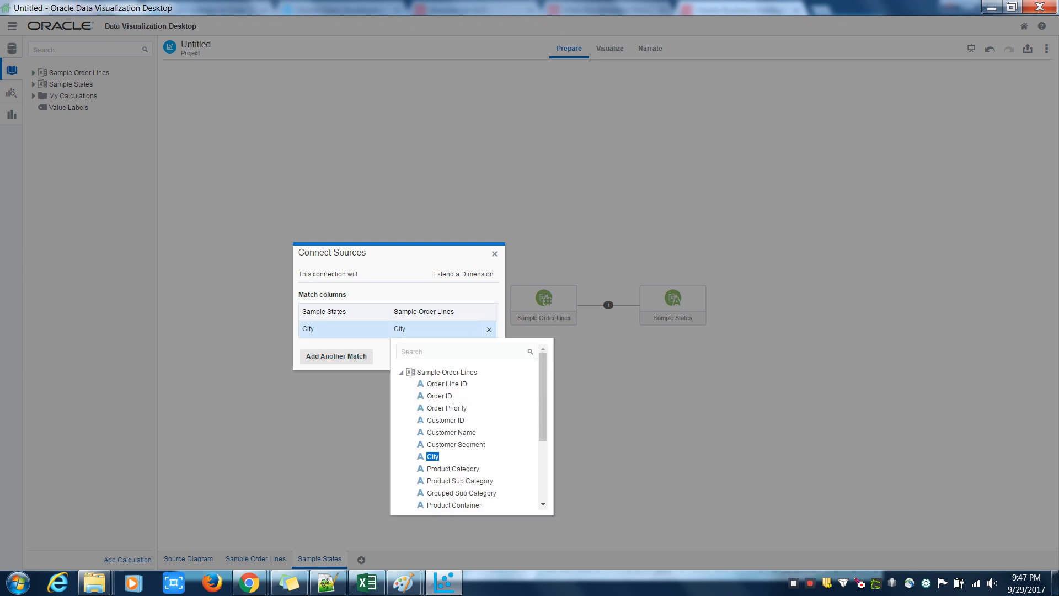
pyautogui.click(495, 254)
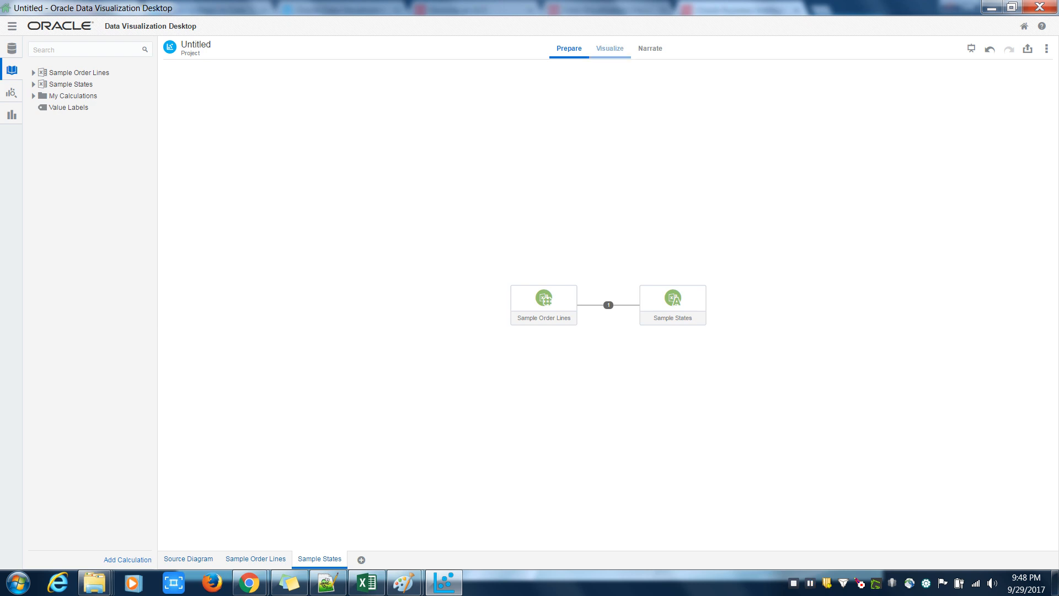
# Switch to the Visualize view and look through the Sample Order Lines data elements, the analytics functions and the available chart types.
pyautogui.click(610, 48)
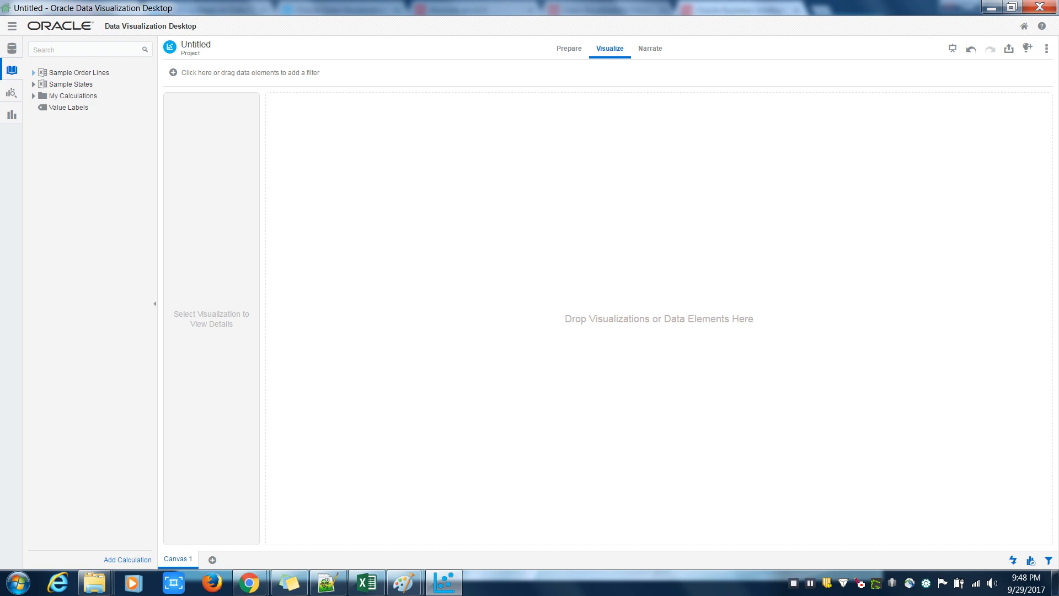
pyautogui.click(33, 73)
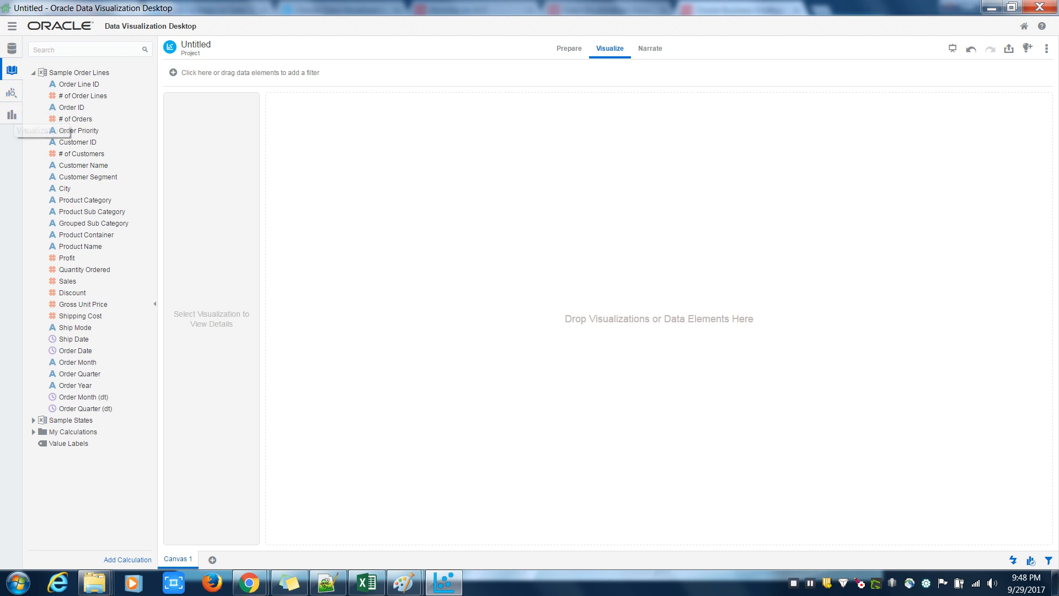
pyautogui.click(11, 92)
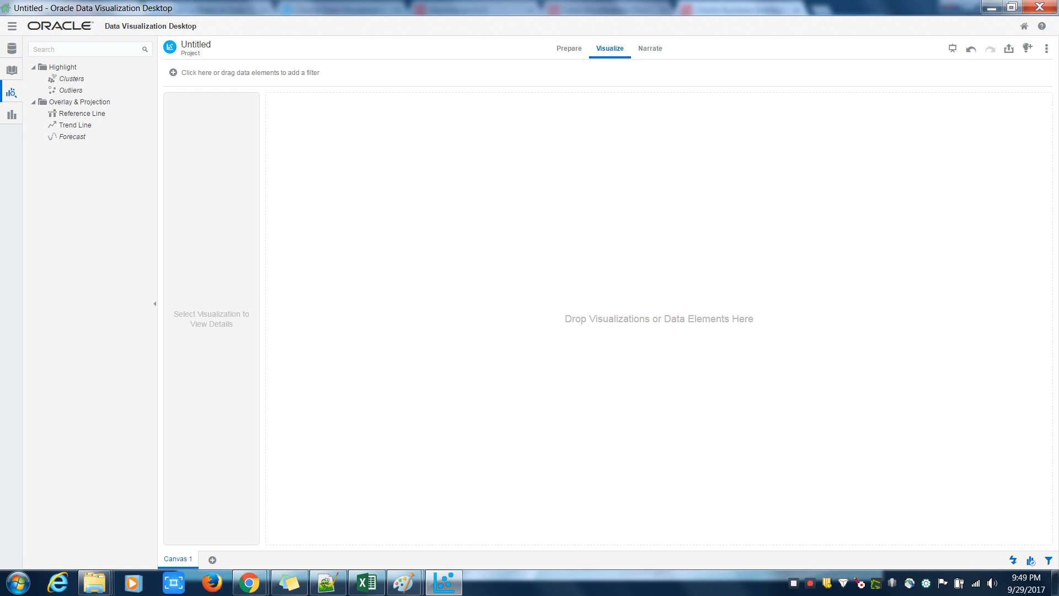
pyautogui.click(11, 114)
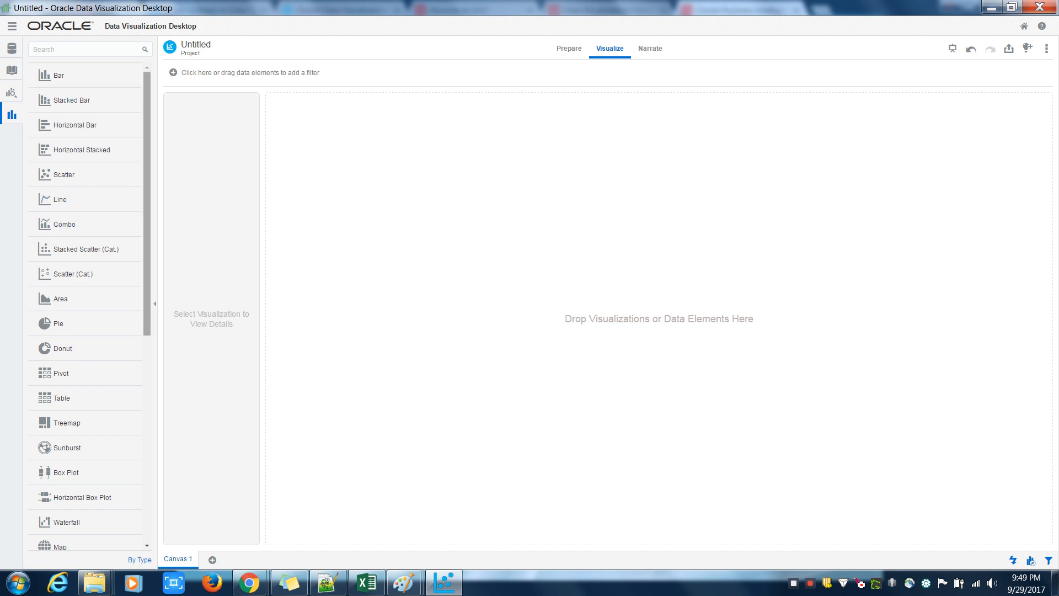
pyautogui.scroll(-7, 85, 303)
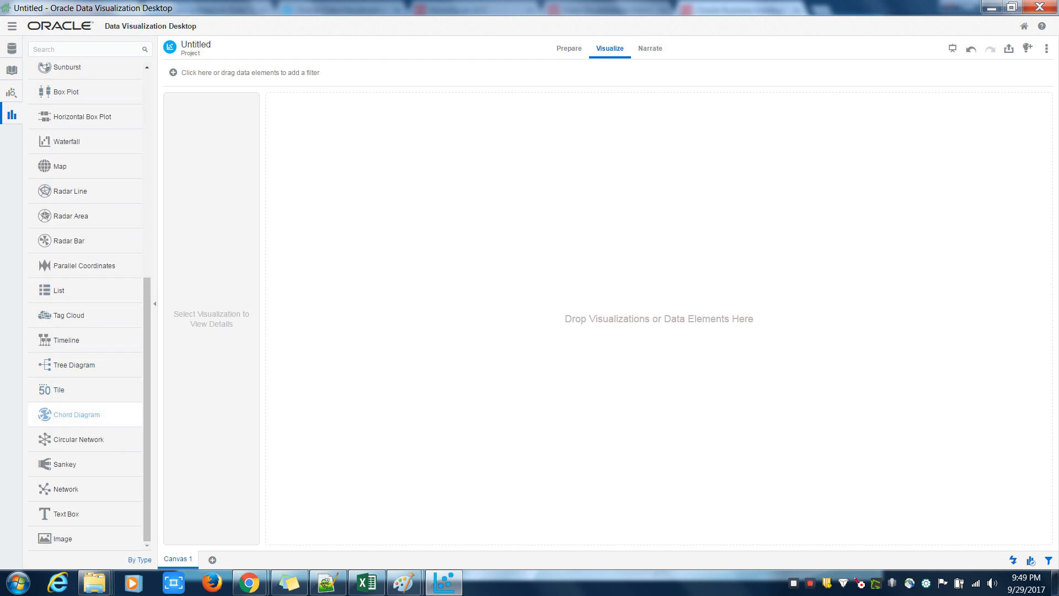
pyautogui.scroll(7, 82, 422)
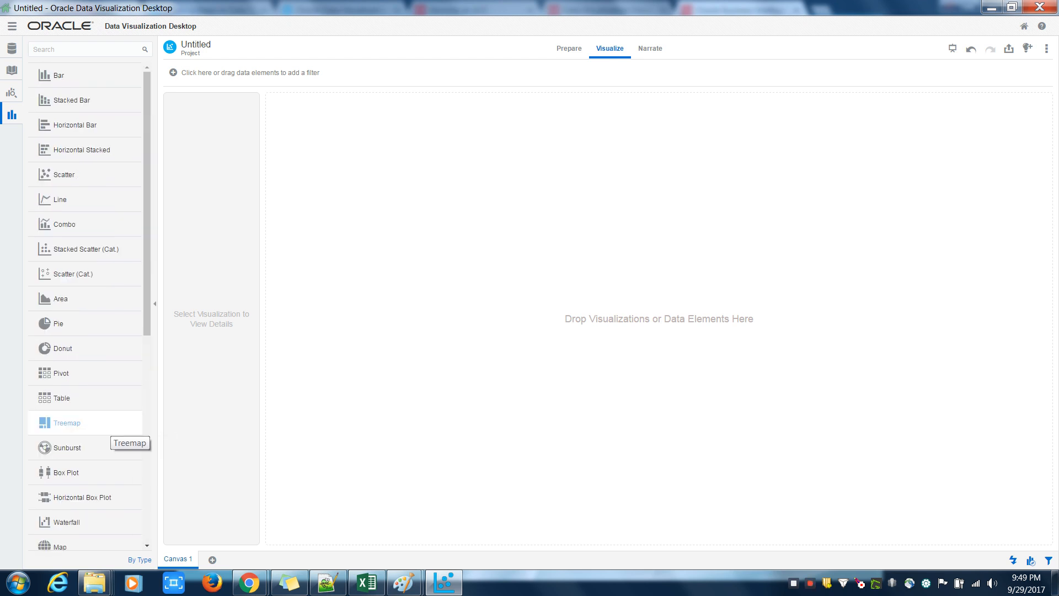
pyautogui.scroll(-7, 82, 422)
pyautogui.scroll(7, 83, 422)
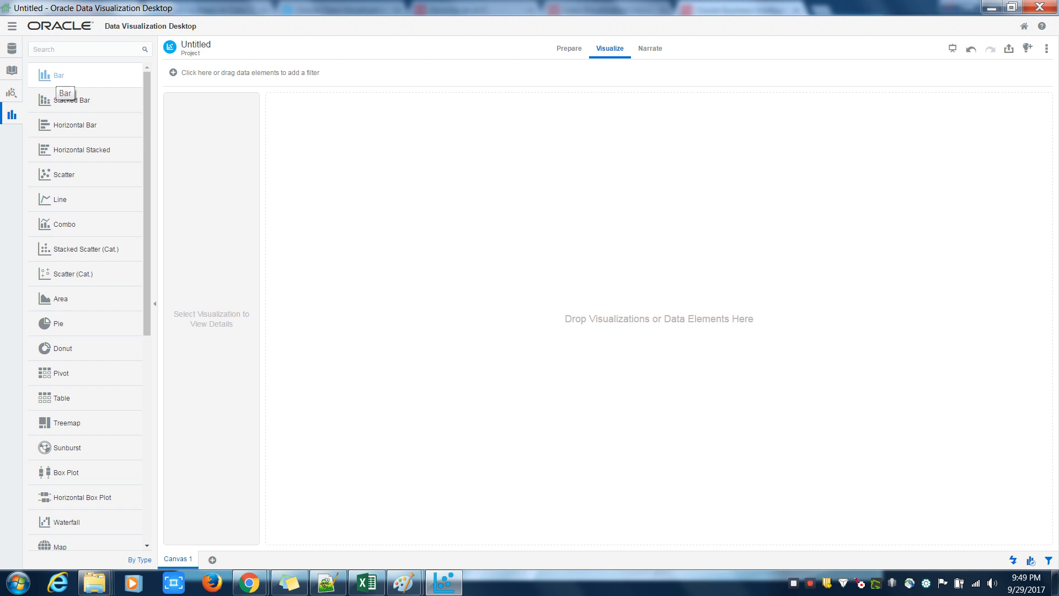
# Add a Bar chart to the canvas with City as the category and # of Customers as the values.
pyautogui.moveTo(57, 77); pyautogui.dragTo(685, 267)
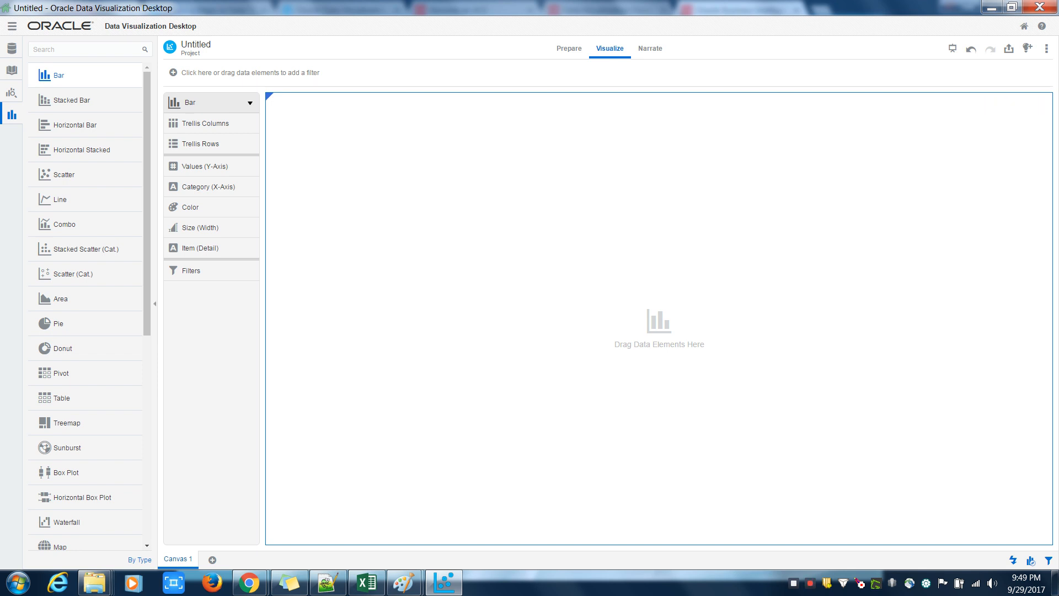
pyautogui.click(11, 70)
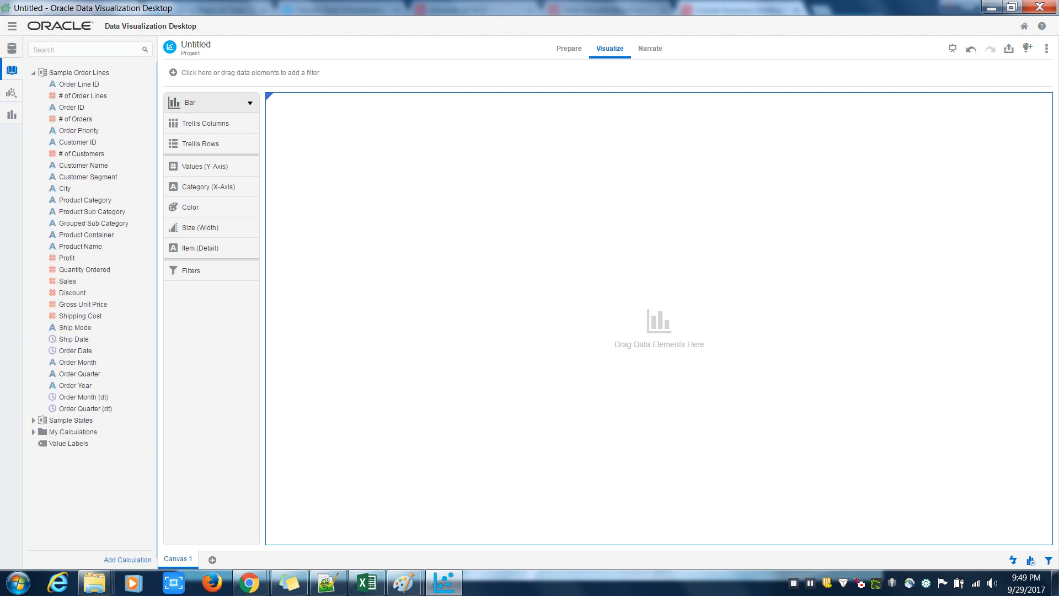
pyautogui.click(65, 189)
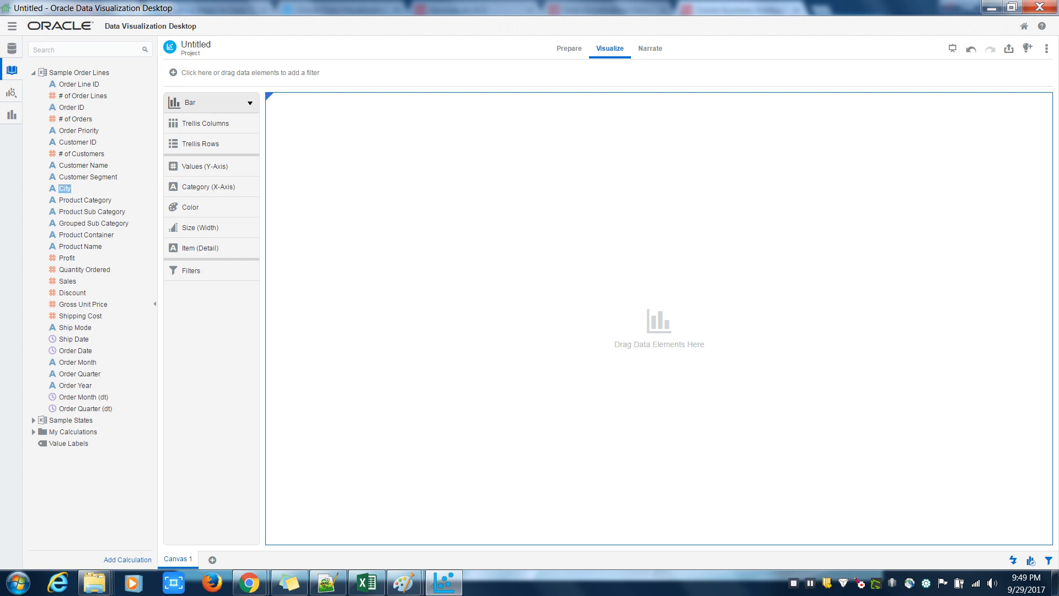
pyautogui.moveTo(64, 188); pyautogui.dragTo(197, 180)
pyautogui.moveTo(224, 168)
pyautogui.mouseDown()
pyautogui.moveTo(223, 188)
pyautogui.moveTo(219, 168)
pyautogui.mouseUp()
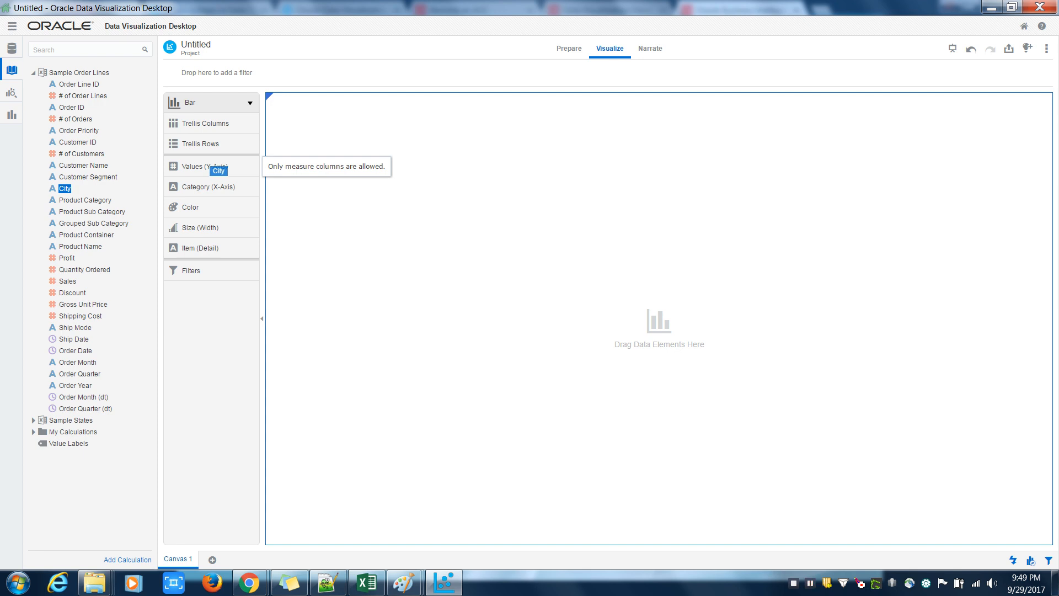
pyautogui.moveTo(219, 167); pyautogui.dragTo(206, 185)
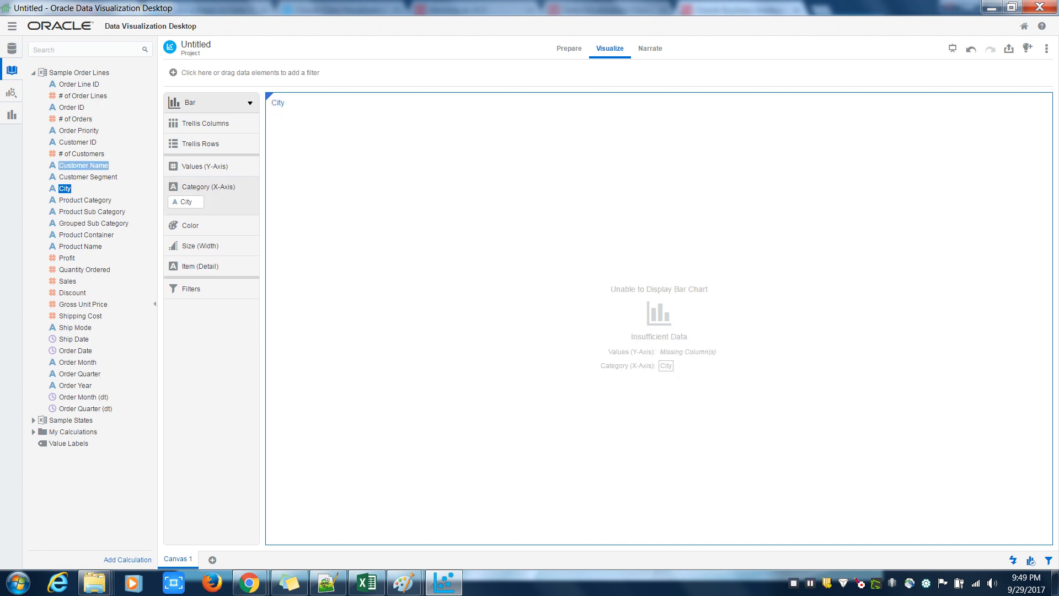
pyautogui.moveTo(83, 154); pyautogui.dragTo(243, 166)
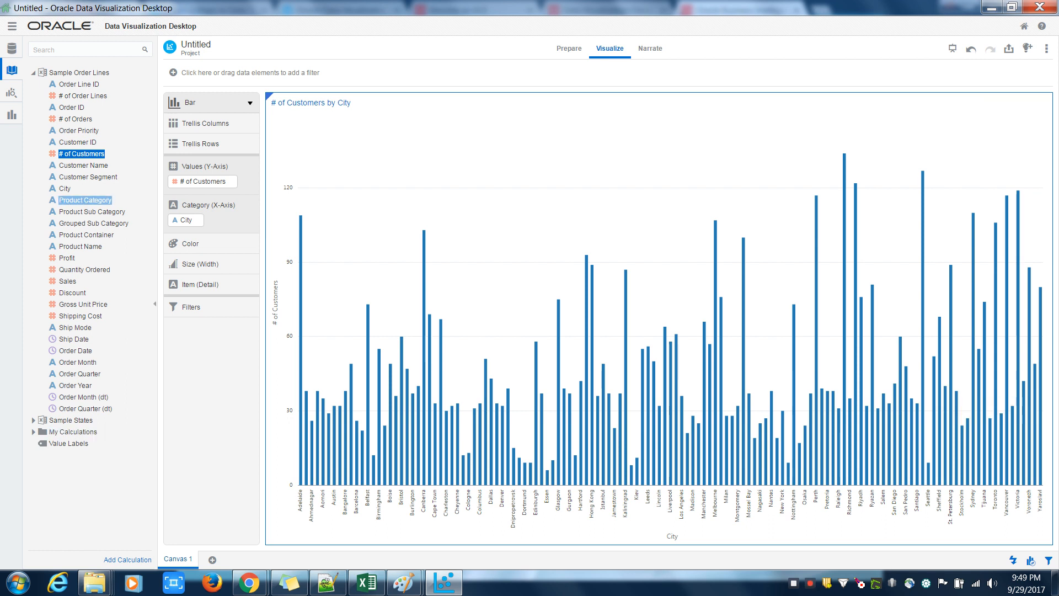
# Color the chart by Product Category and change its type to Stacked Bar.
pyautogui.moveTo(86, 200); pyautogui.dragTo(210, 243)
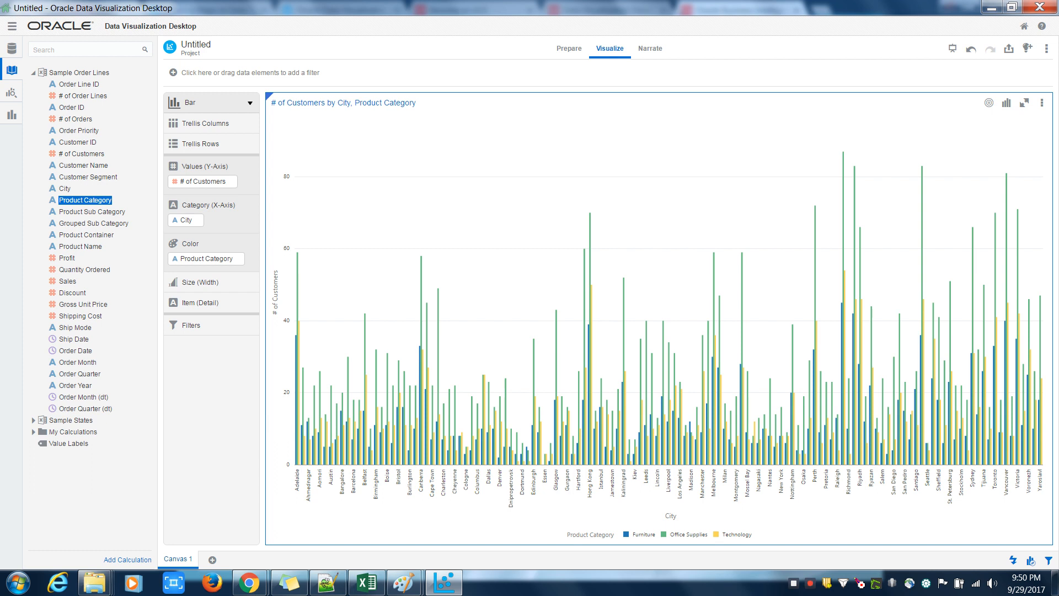
pyautogui.moveTo(473, 459)
pyautogui.click(249, 103)
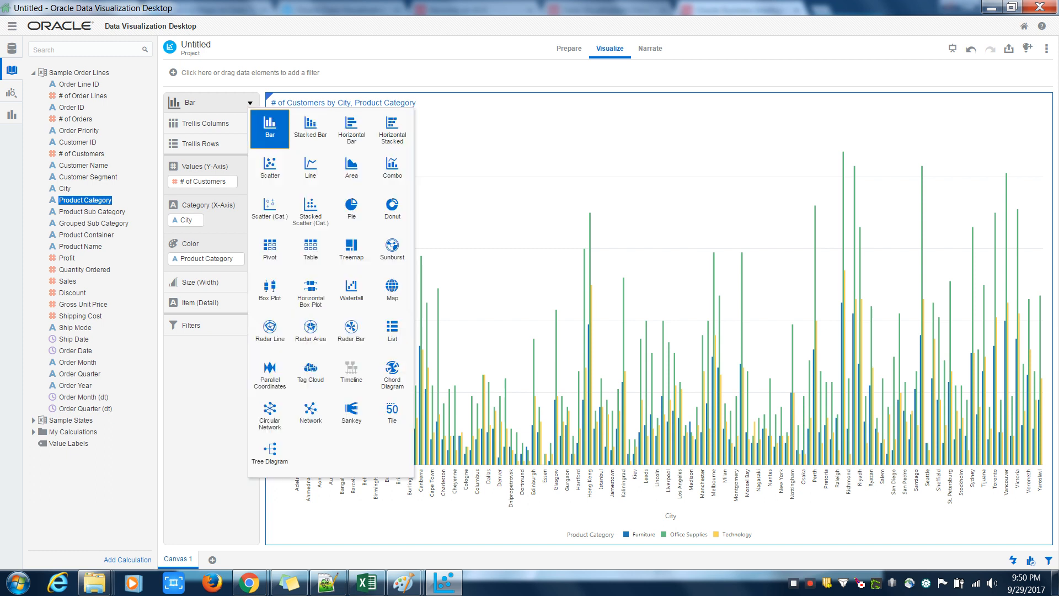
pyautogui.click(310, 128)
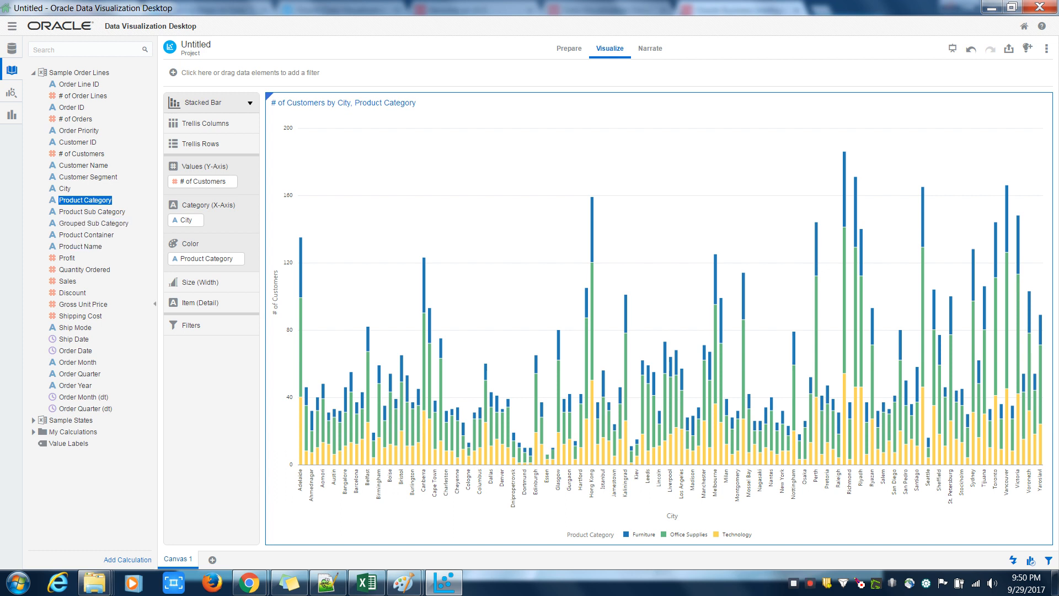
# Filter the stacked bar chart by Country from Sample States, selecting United States.
pyautogui.click(33, 420)
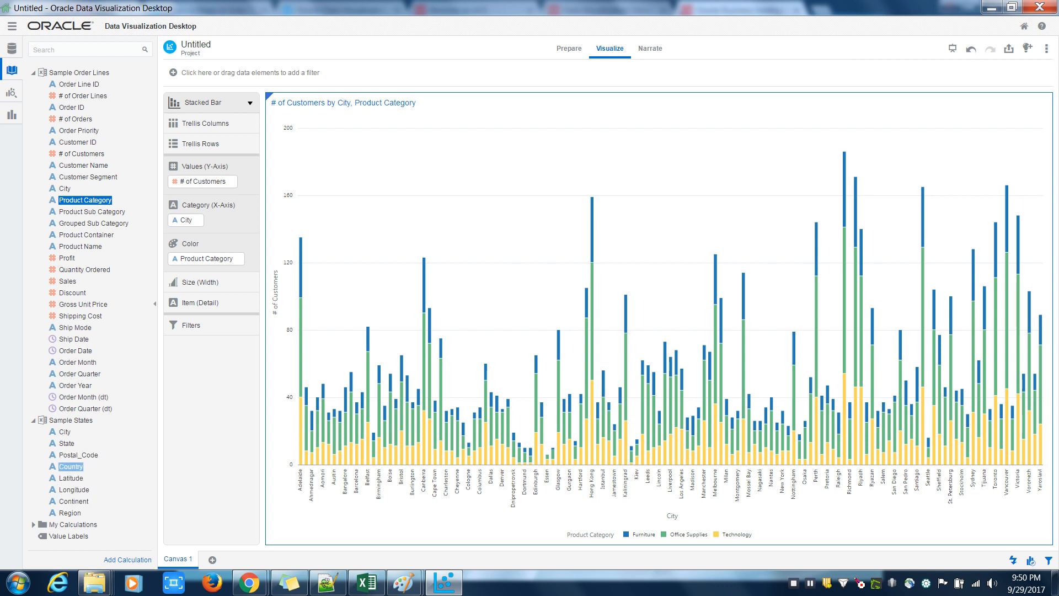
pyautogui.moveTo(71, 466); pyautogui.dragTo(212, 324)
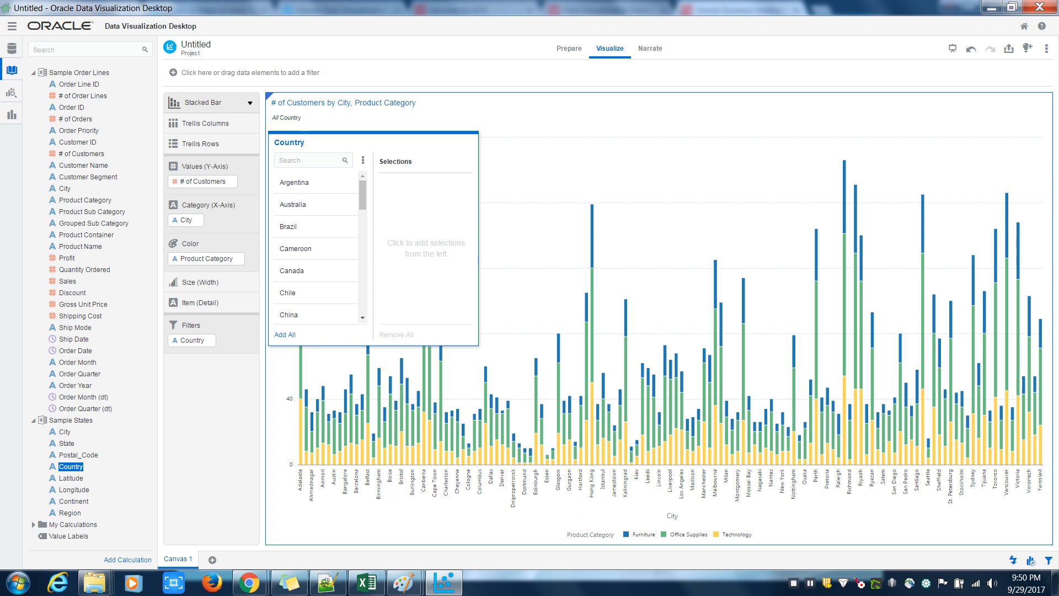
pyautogui.write('United Sta')
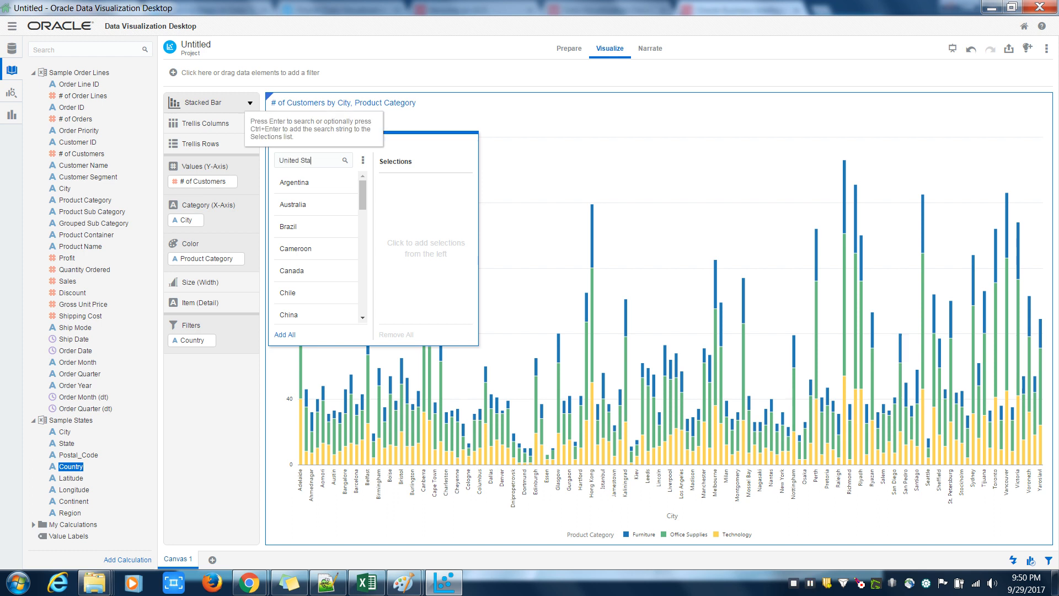
pyautogui.write('te')
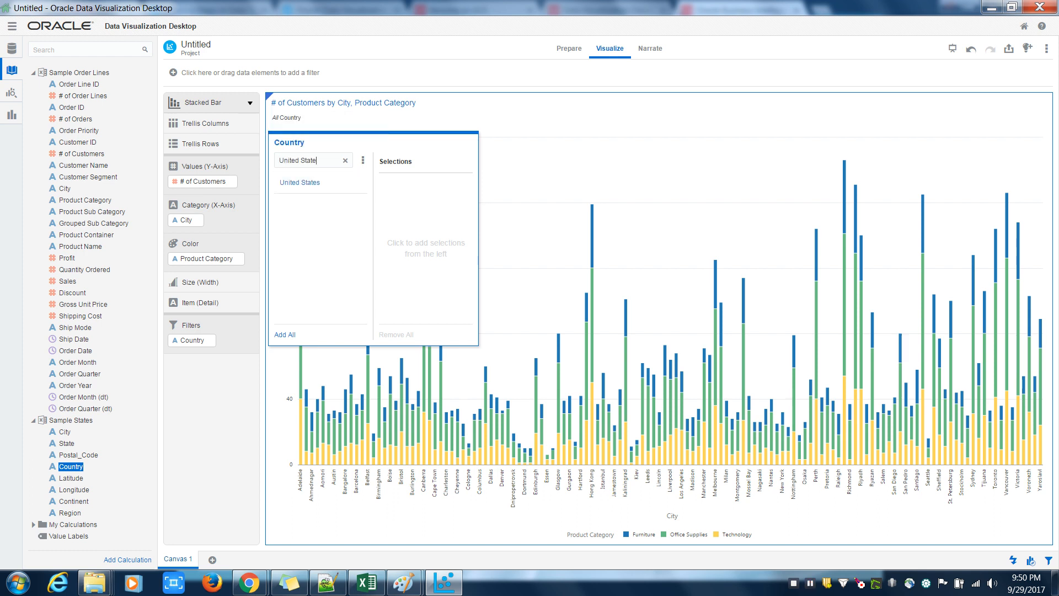
pyautogui.click(300, 182)
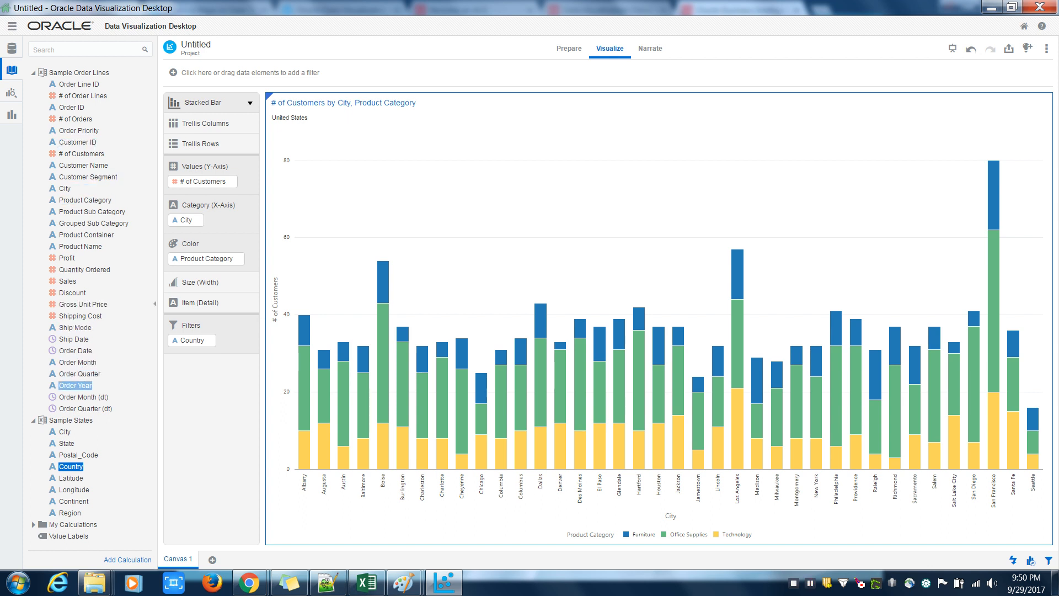
# Add Order Year as a filter for the whole canvas and collapse the element lists of both data sources.
pyautogui.moveTo(78, 386); pyautogui.dragTo(237, 69)
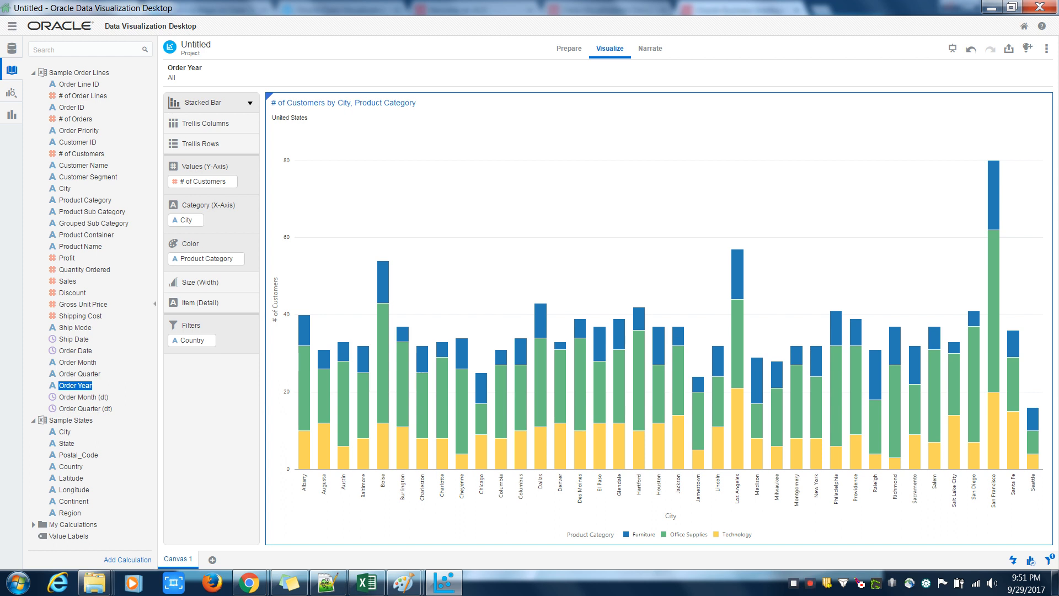
pyautogui.click(33, 72)
pyautogui.click(33, 84)
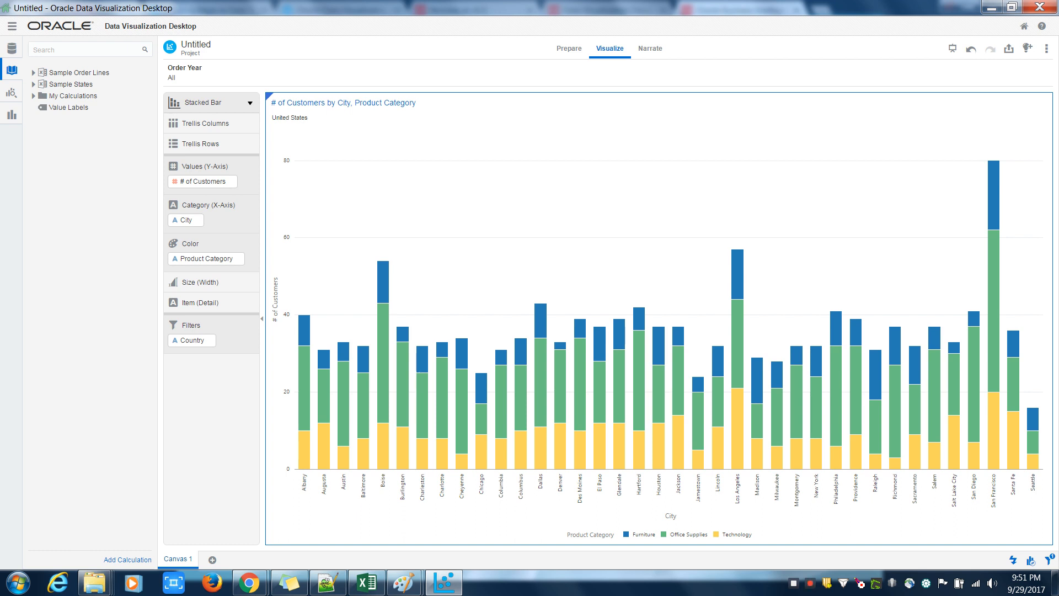
# Add a Pie chart to the canvas beside the stacked bar chart, on its right-hand side.
pyautogui.click(11, 92)
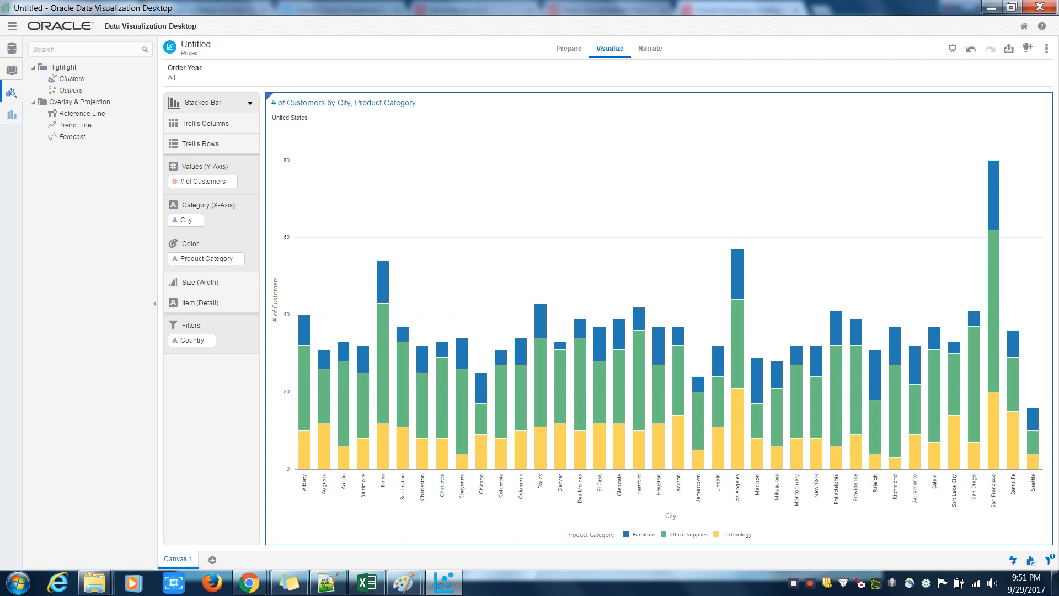
pyautogui.click(11, 114)
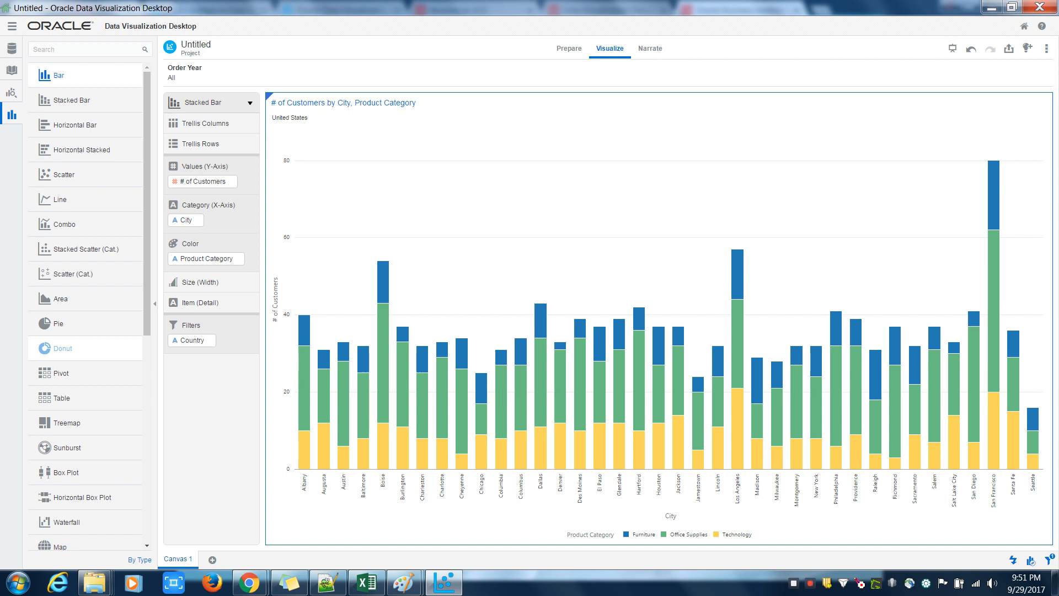
pyautogui.moveTo(55, 324); pyautogui.dragTo(1048, 353)
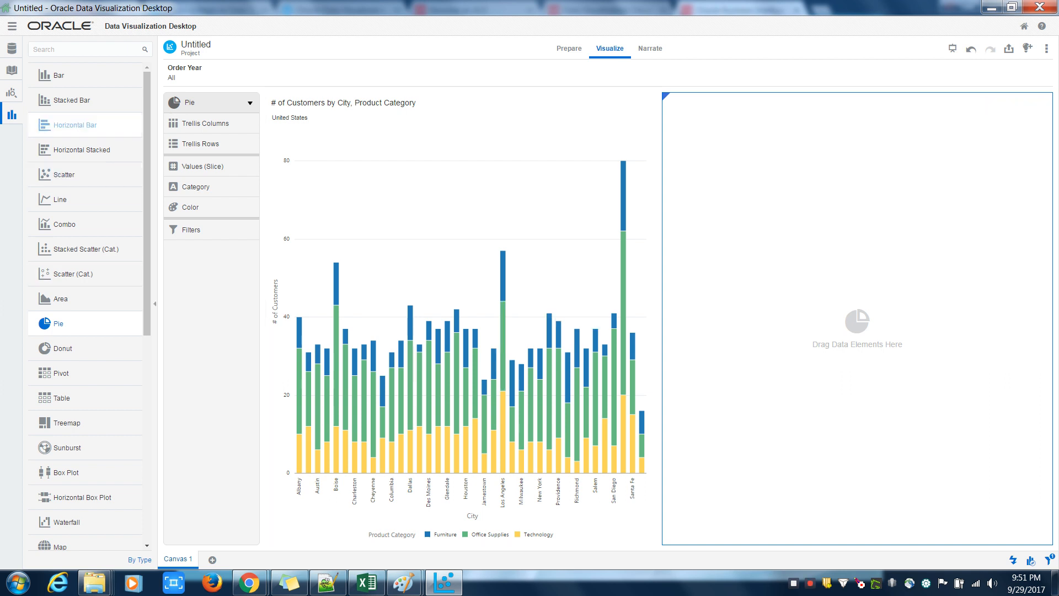
# Build the pie chart from Sample Order Lines with Sales as the values and Product Category as both category and color.
pyautogui.click(12, 70)
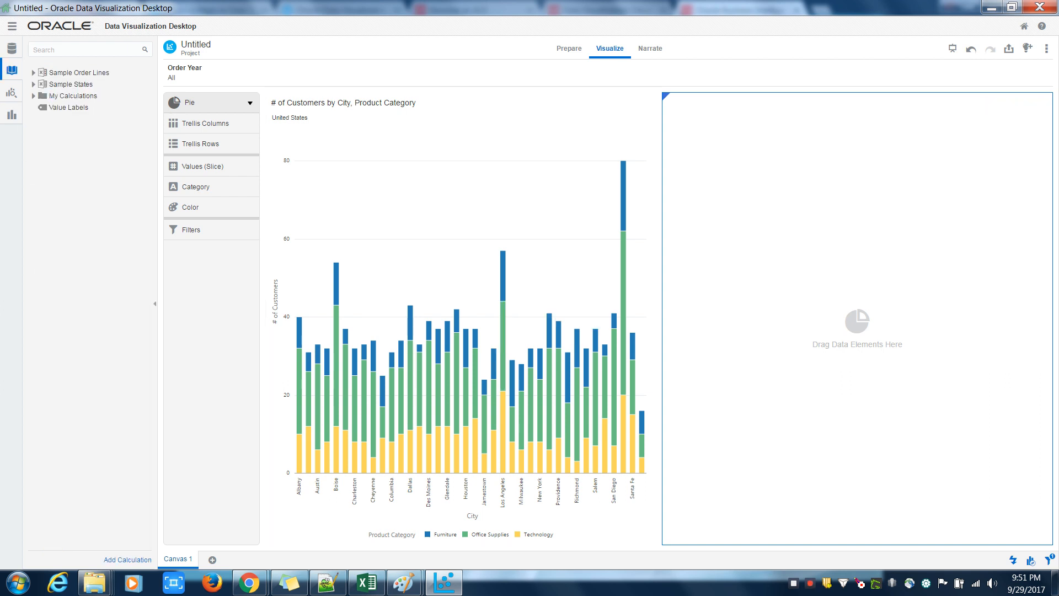
pyautogui.click(33, 73)
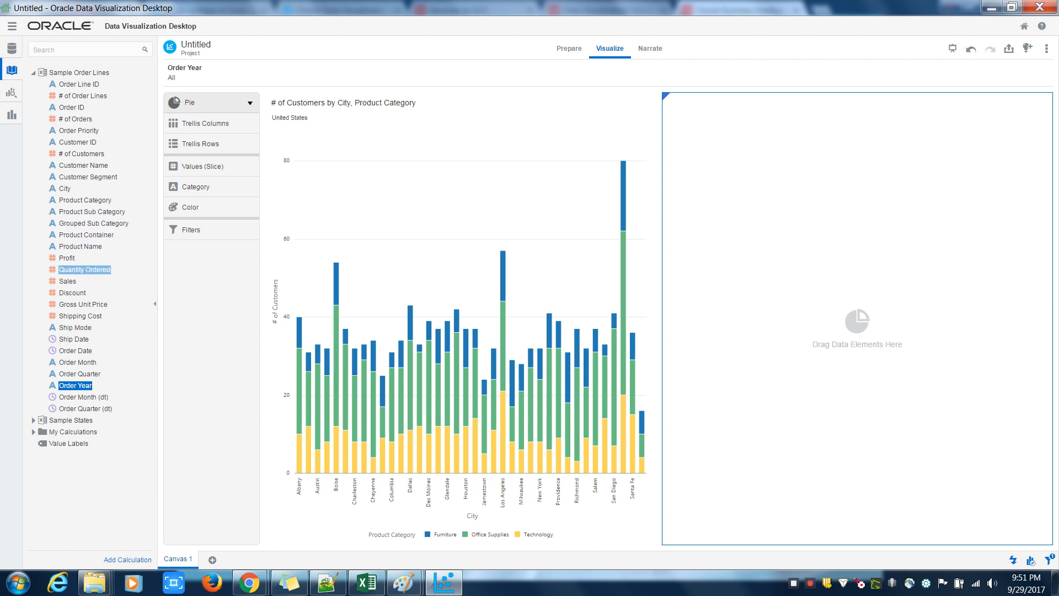
pyautogui.moveTo(85, 200); pyautogui.dragTo(191, 189)
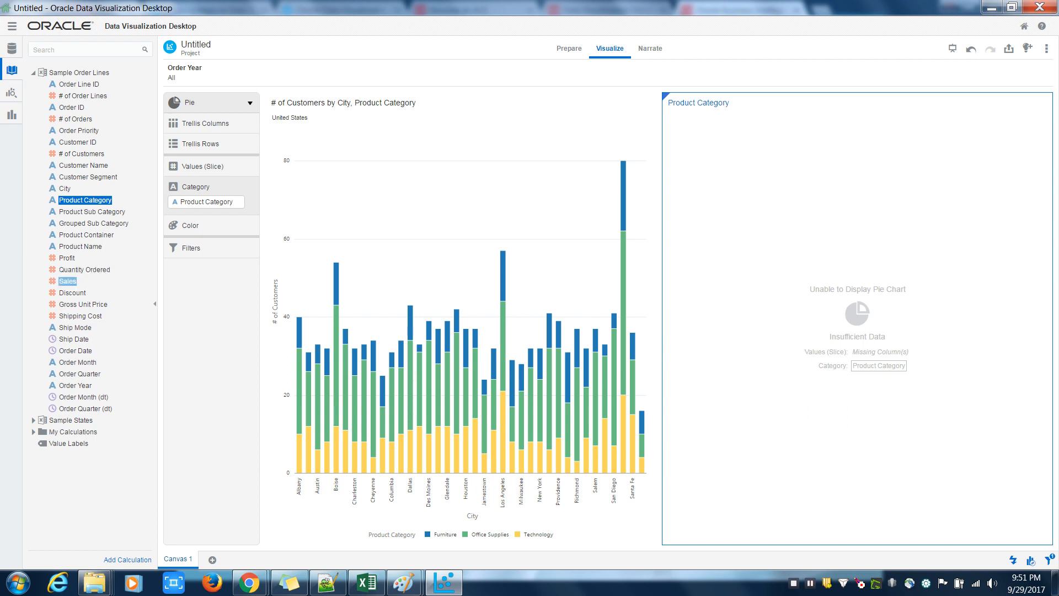
pyautogui.moveTo(68, 281); pyautogui.dragTo(817, 281)
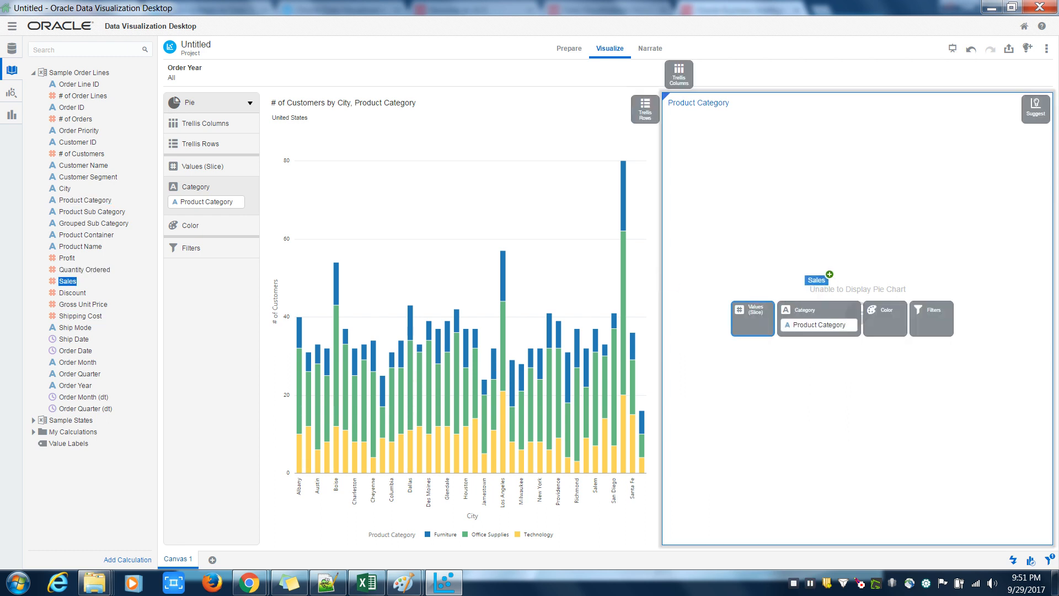
pyautogui.moveTo(817, 282); pyautogui.dragTo(815, 282)
pyautogui.moveTo(814, 280); pyautogui.dragTo(751, 318)
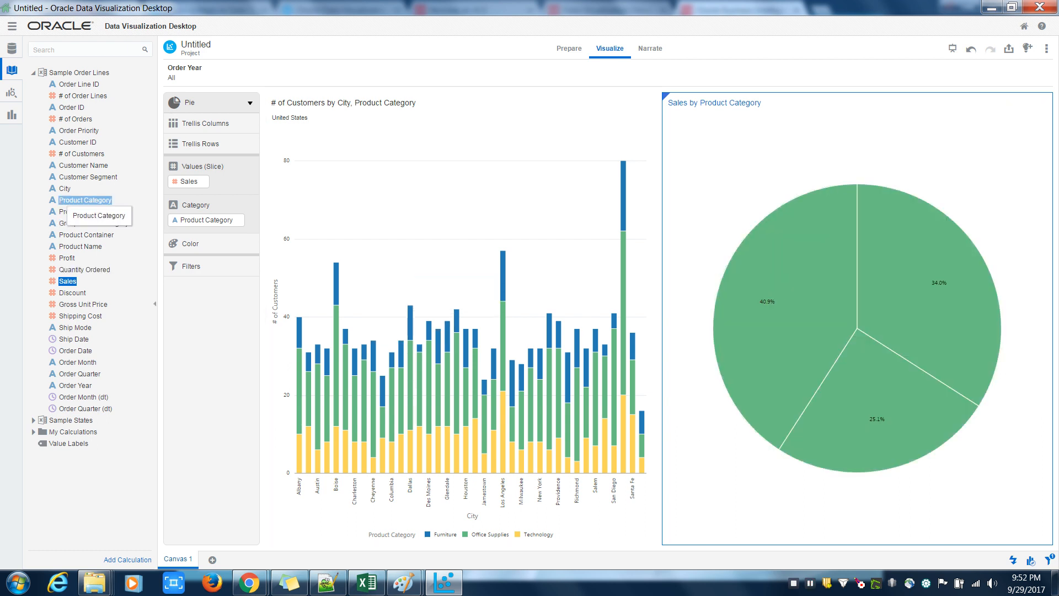
pyautogui.moveTo(86, 199); pyautogui.dragTo(185, 245)
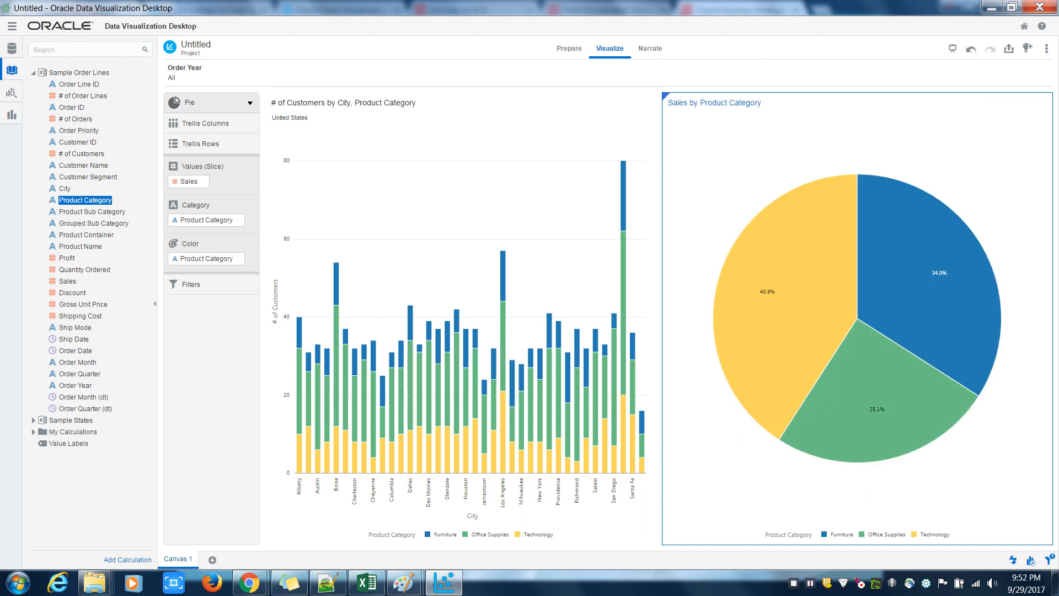
# Filter the pie chart by Country from Sample States, selecting United States.
pyautogui.click(34, 421)
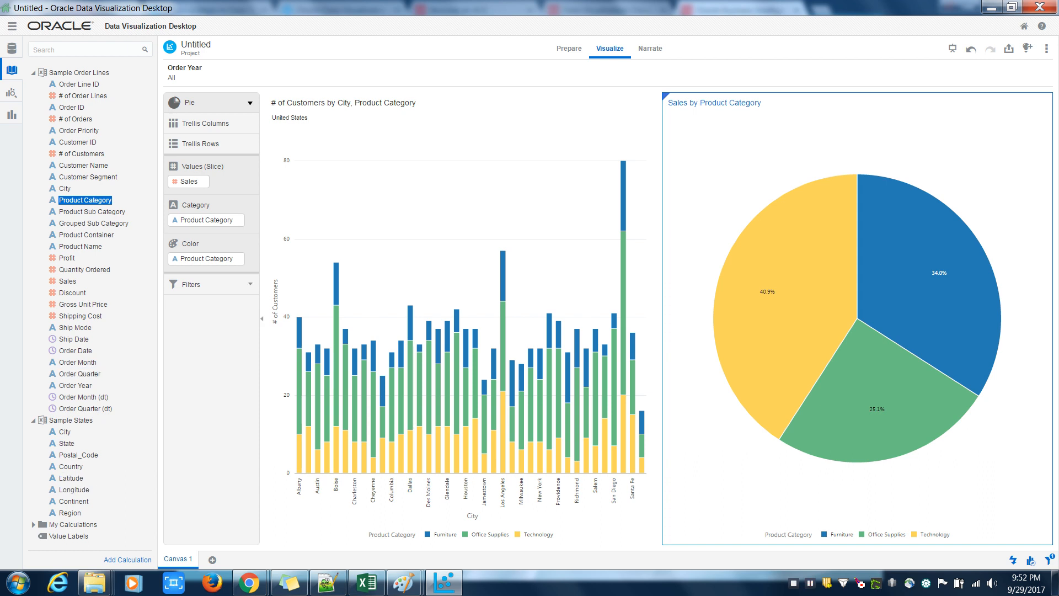
pyautogui.moveTo(847, 316)
pyautogui.moveTo(71, 467); pyautogui.dragTo(238, 288)
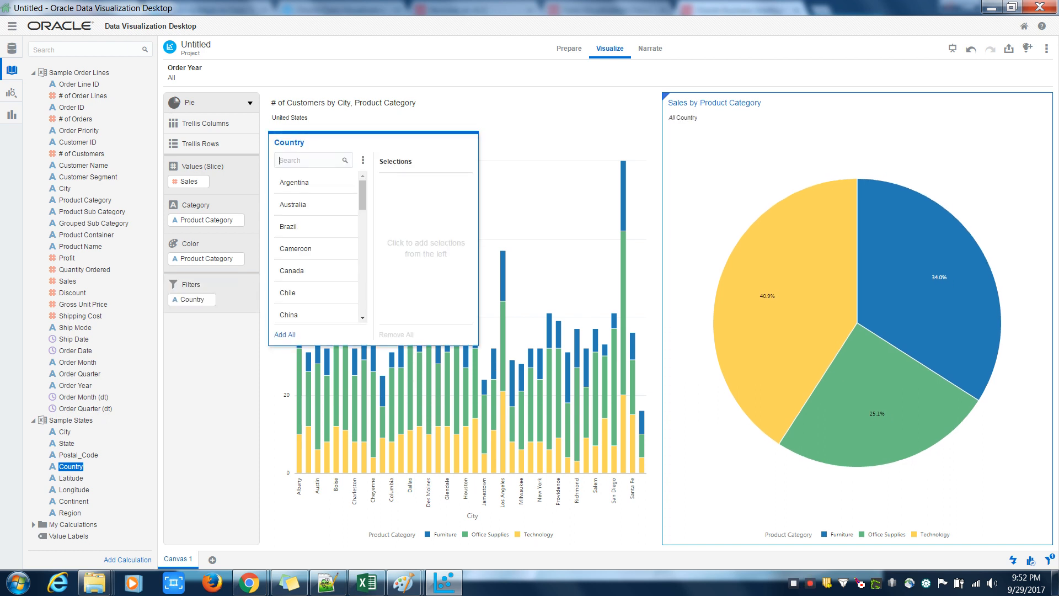
pyautogui.write('United')
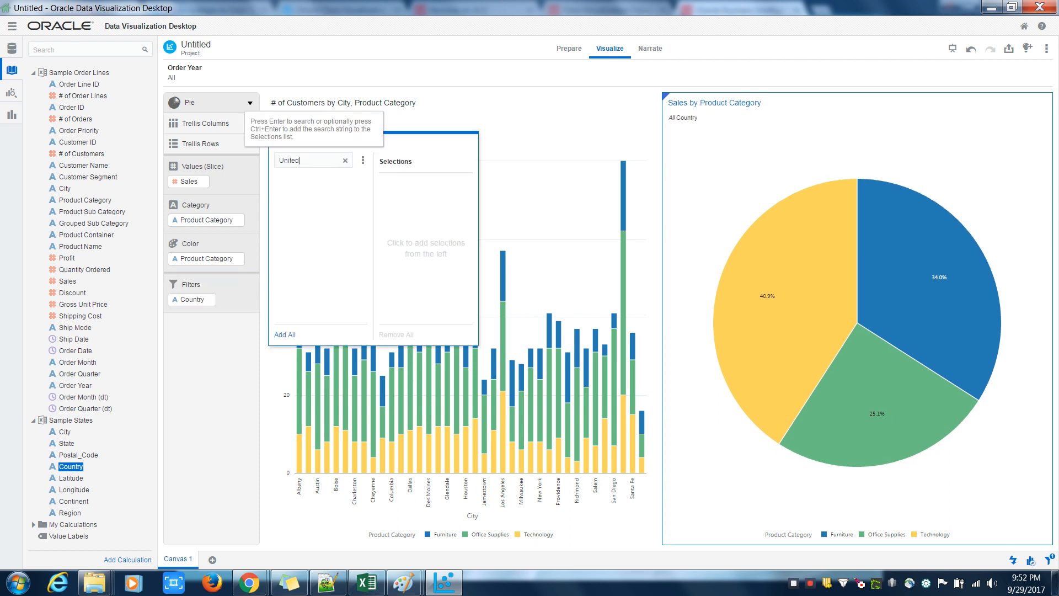
pyautogui.click(298, 205)
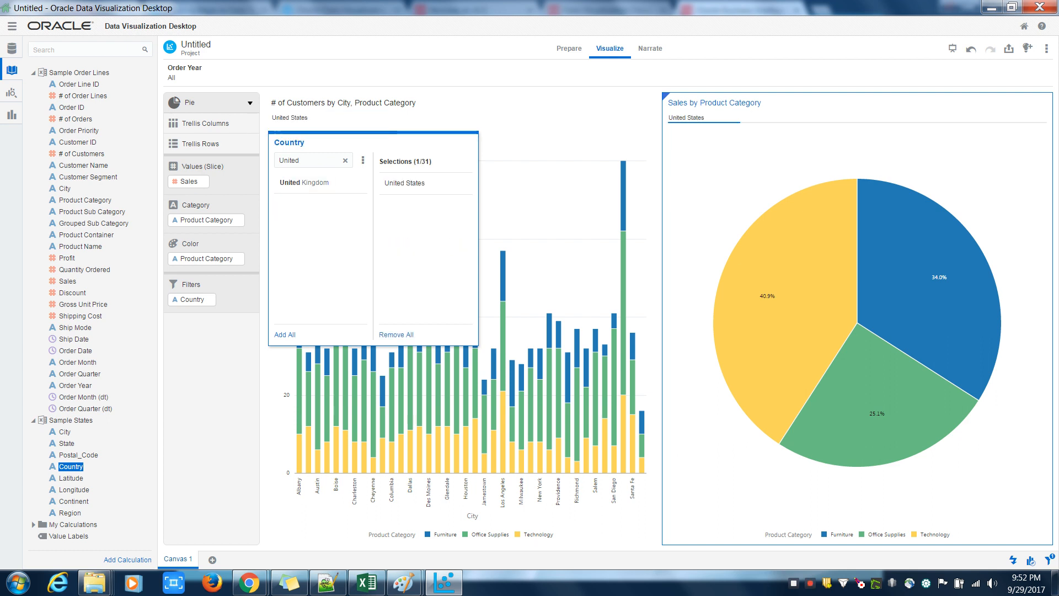
pyautogui.click(530, 132)
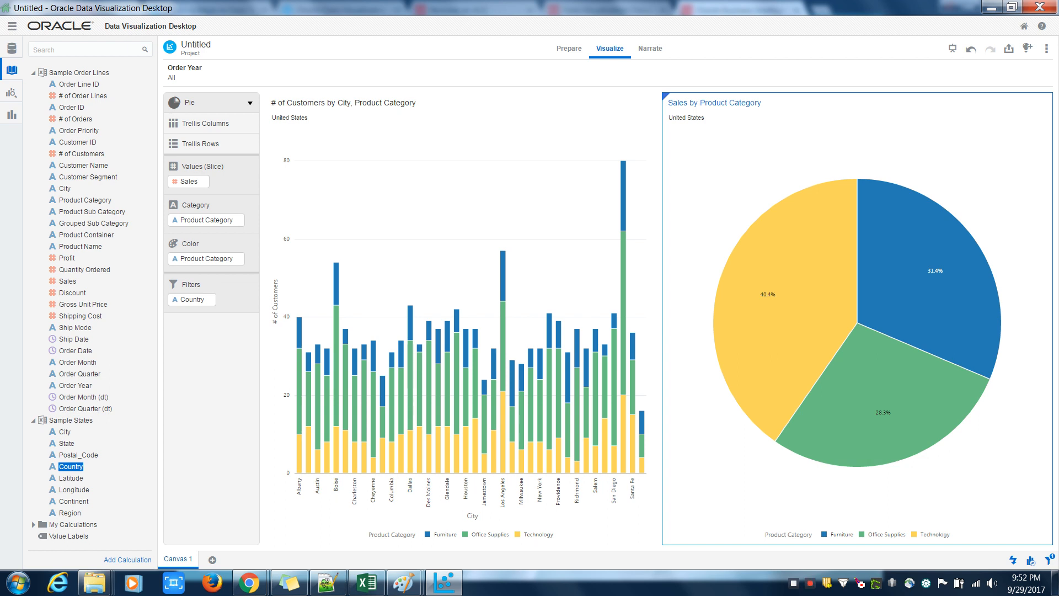
# Rename the canvas Canvas 1 as Sample1.
pyautogui.rightClick(178, 559)
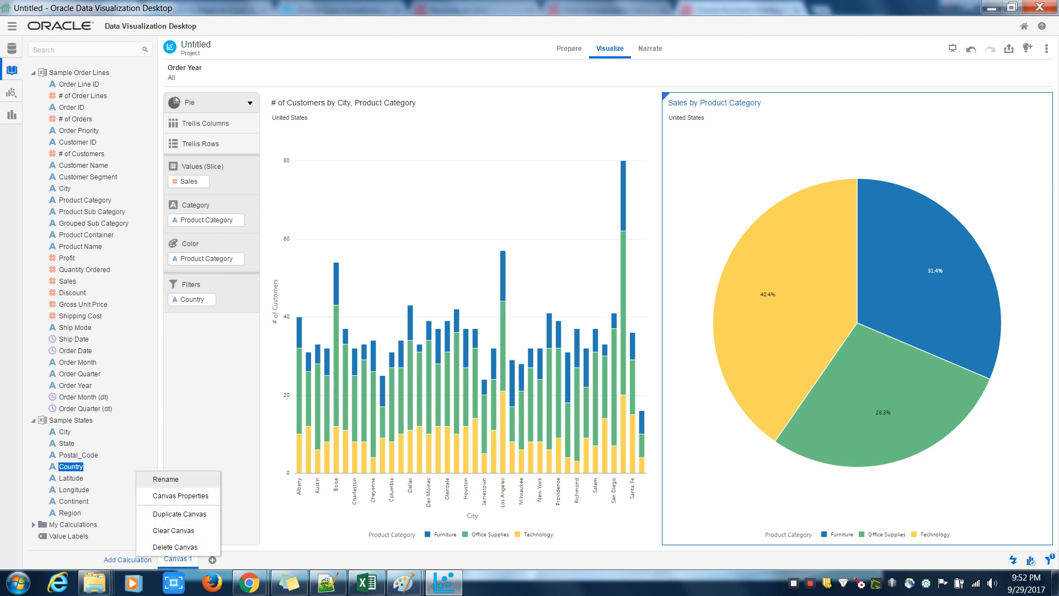
pyautogui.click(166, 479)
pyautogui.press('BackSpace')
pyautogui.press('BackSpace')
pyautogui.press('BackSpace')
pyautogui.press('BackSpace')
pyautogui.press('BackSpace')
pyautogui.press('BackSpace')
pyautogui.press('BackSpace')
pyautogui.press('BackSpace')
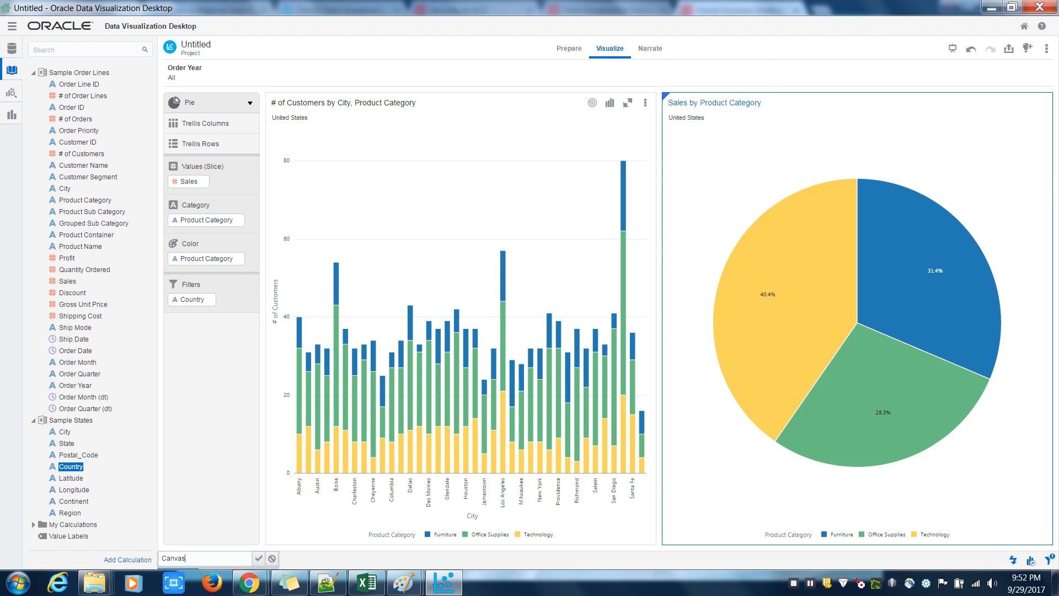
pyautogui.write('Samplke')
pyautogui.press('BackSpace')
pyautogui.press('BackSpace')
pyautogui.write('e1')
pyautogui.press('Return')
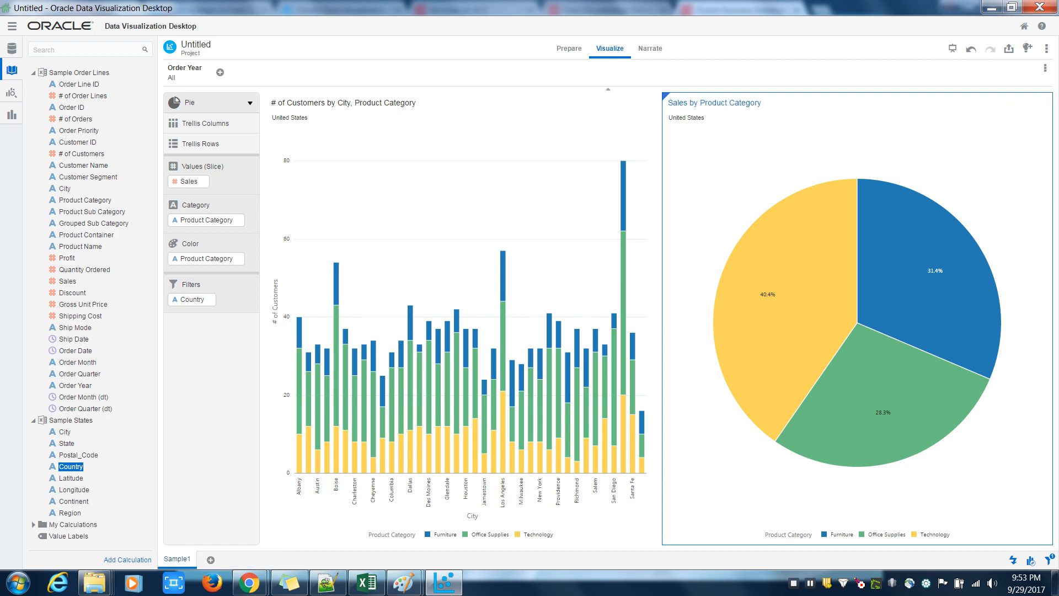
# Save the project in My Folders under the new name Sample1.
pyautogui.click(1010, 48)
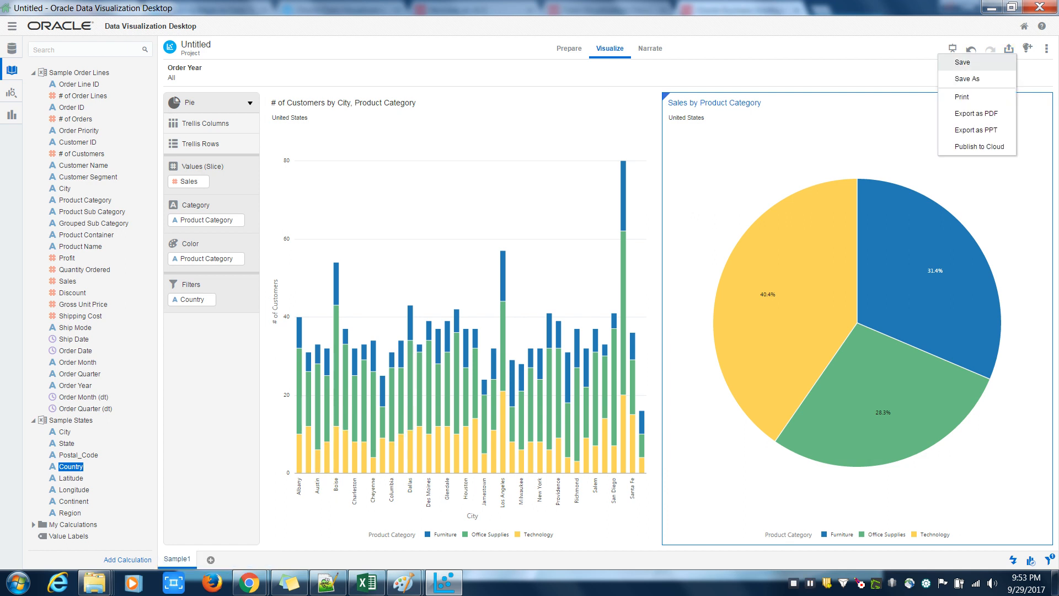
pyautogui.click(967, 79)
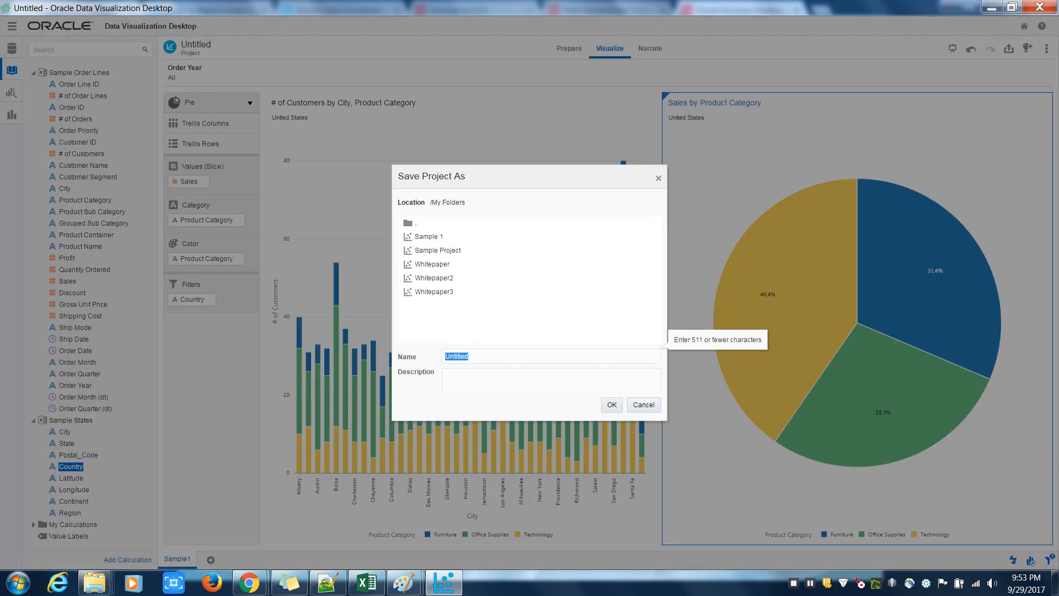
pyautogui.click(429, 237)
pyautogui.click(472, 355)
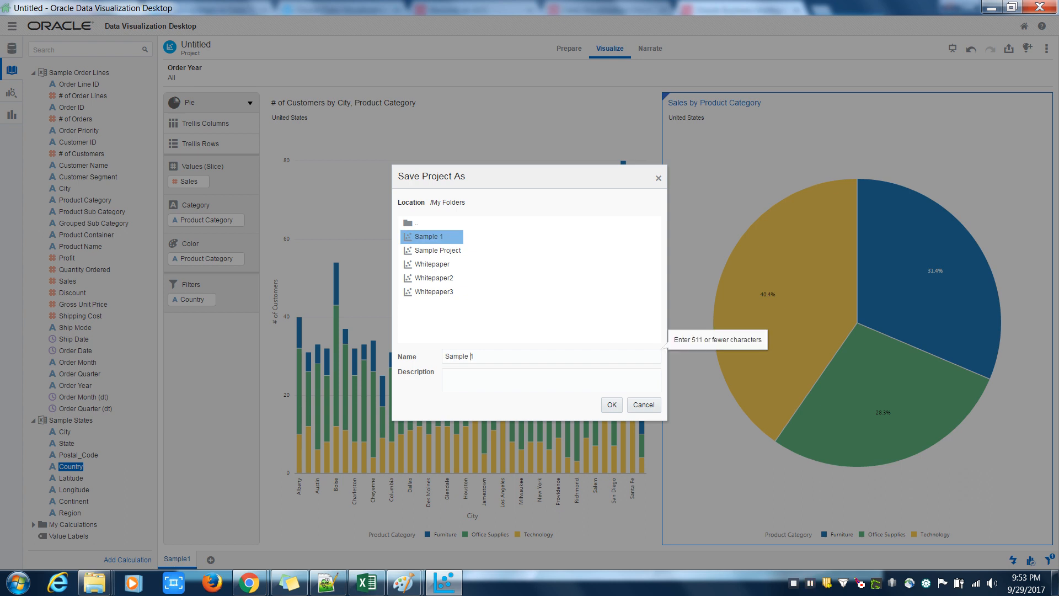
pyautogui.press('BackSpace')
pyautogui.click(612, 405)
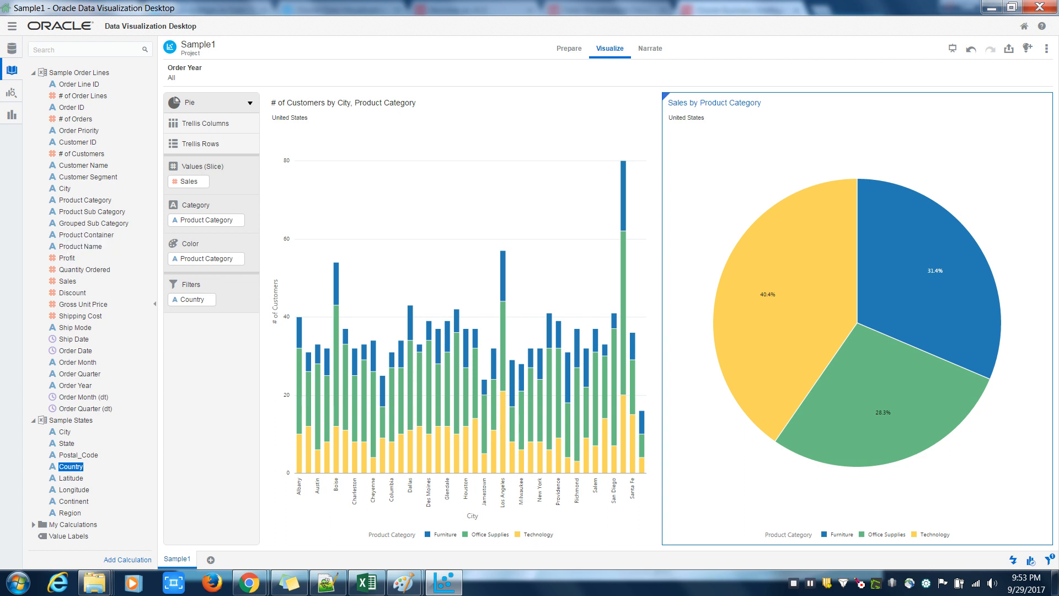
# Return to the home page and open Sample Project from My Folders.
pyautogui.moveTo(308, 381)
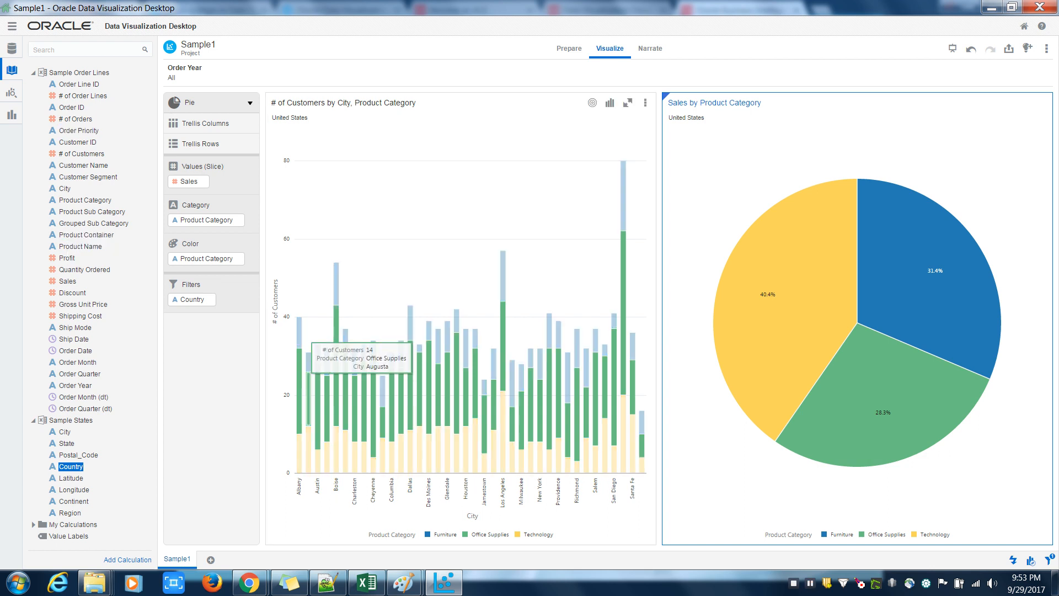
pyautogui.moveTo(849, 283)
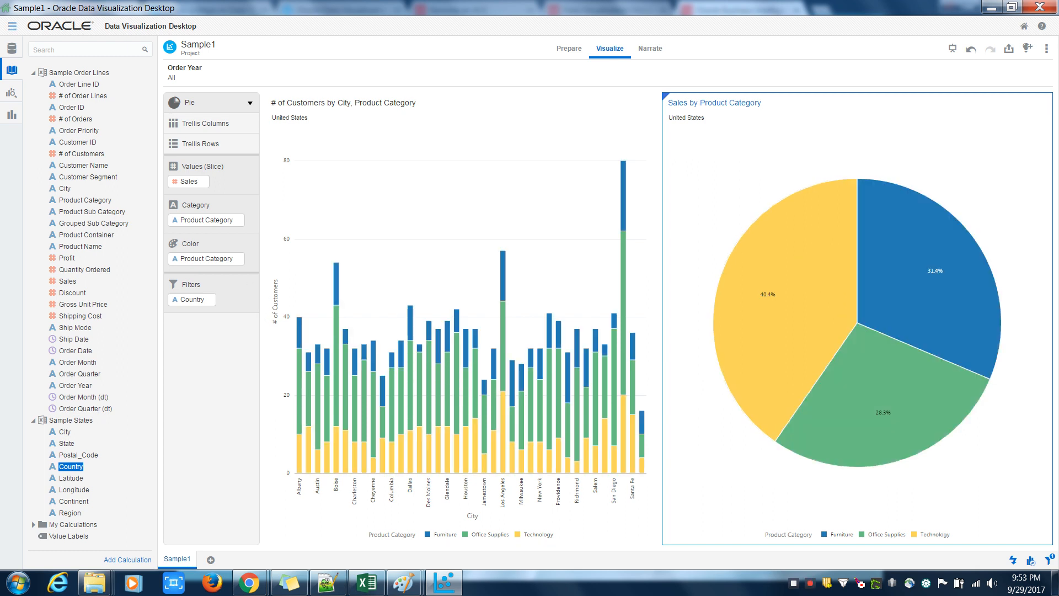
pyautogui.click(12, 26)
pyautogui.click(39, 33)
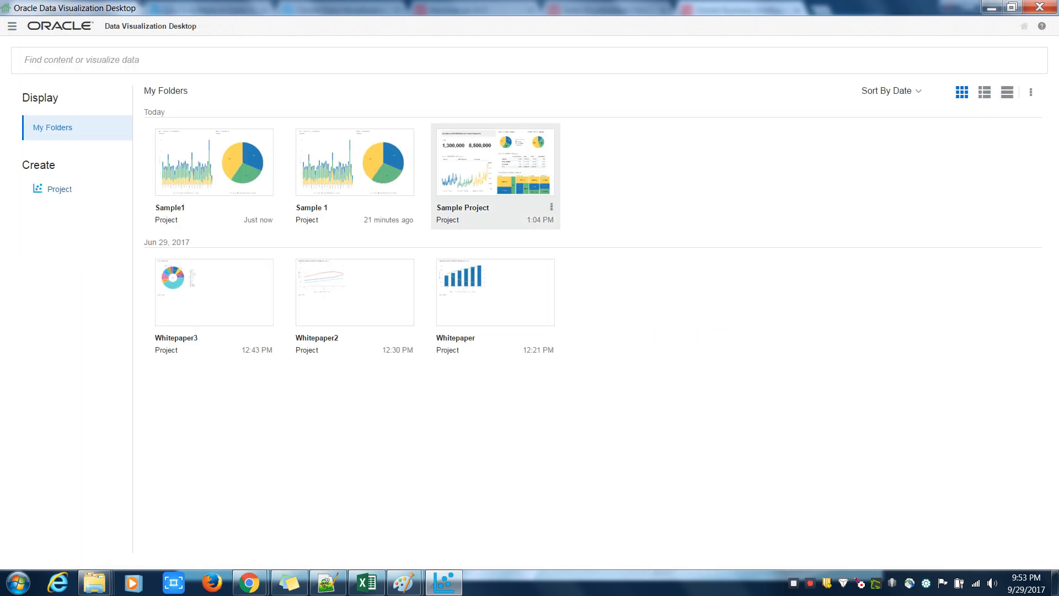
pyautogui.click(495, 163)
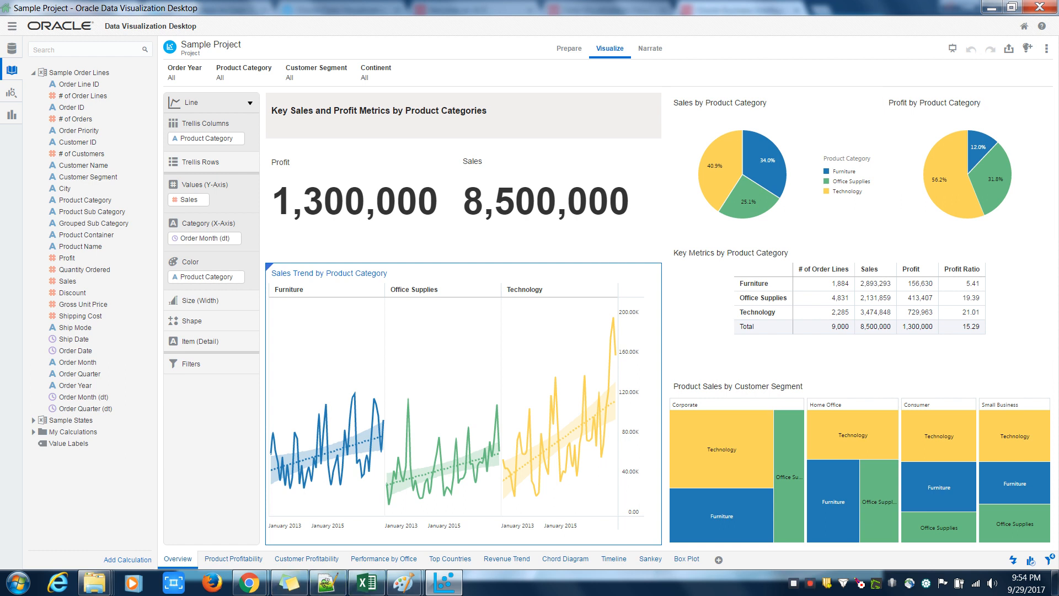
# Open the Performance by Office canvas and examine the setup of its overlapping bar, scatter and donut charts.
pyautogui.click(384, 559)
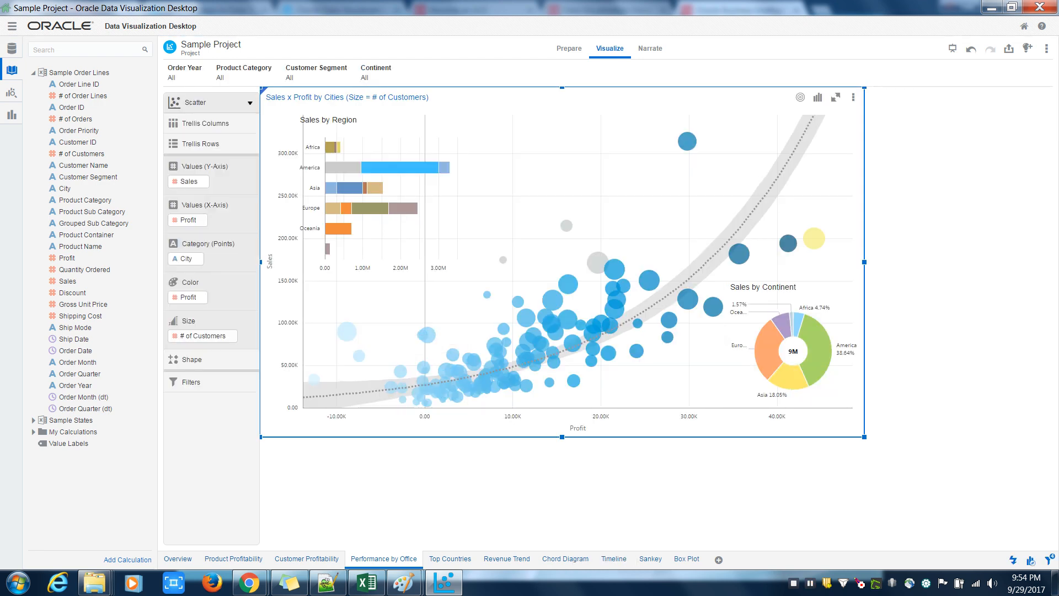
pyautogui.click(401, 193)
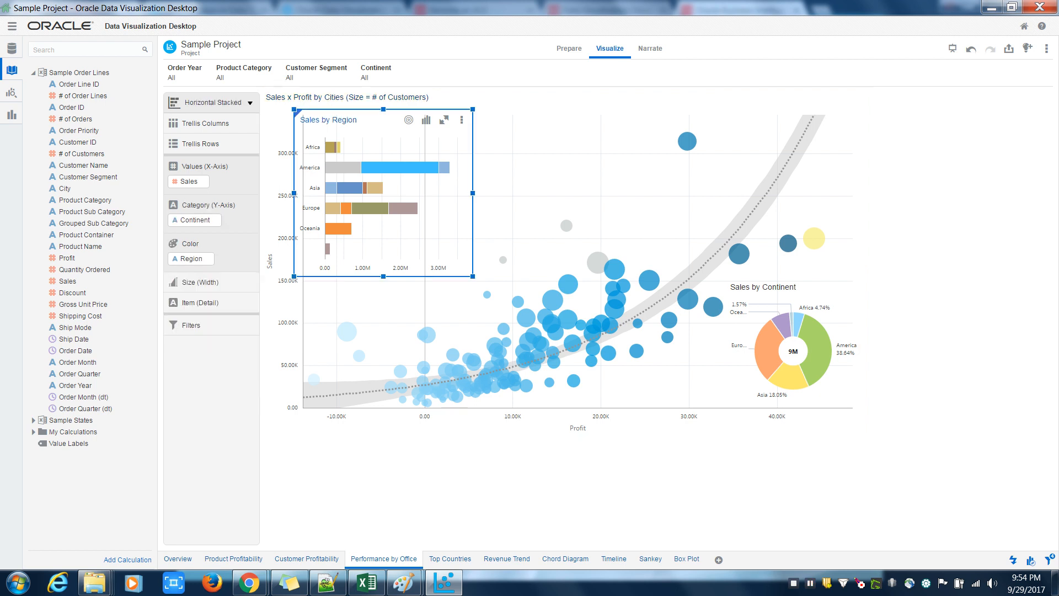
pyautogui.click(557, 183)
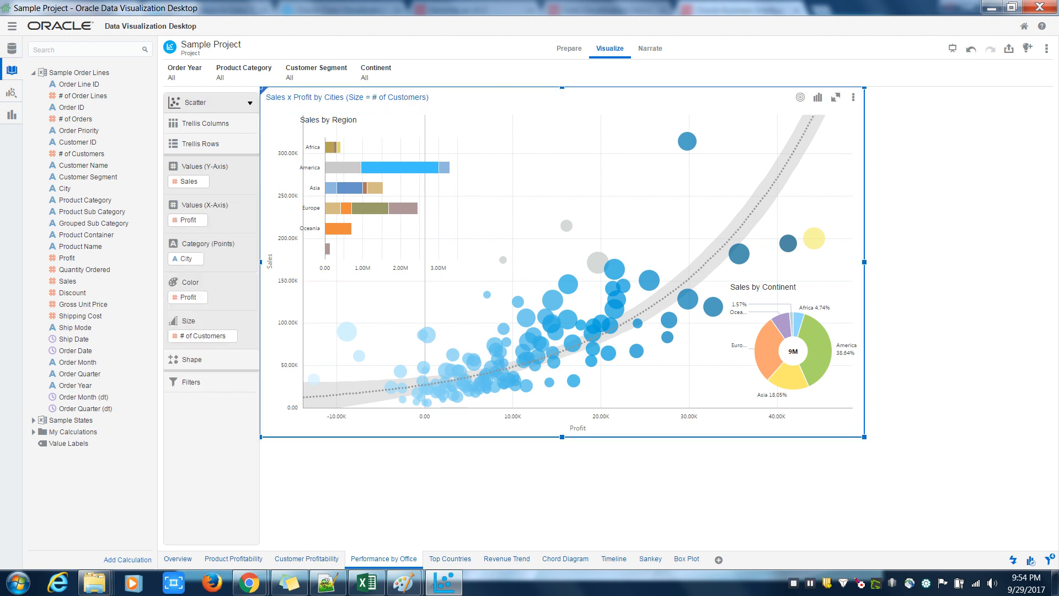
pyautogui.click(794, 341)
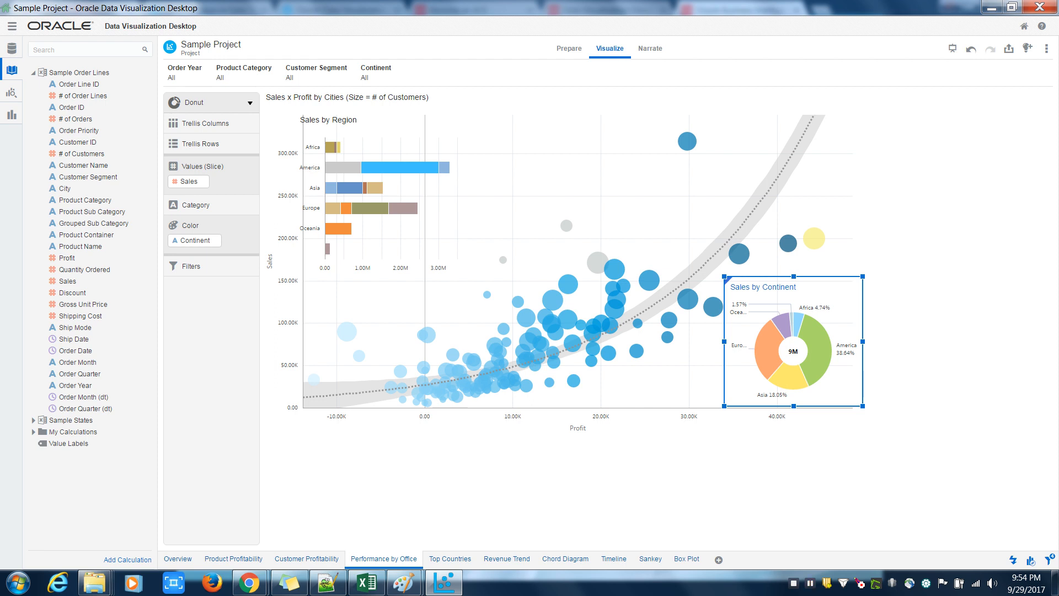
# Move the Sales by Continent donut chart slightly to the left over the scatter chart and deselect it.
pyautogui.moveTo(764, 287)
pyautogui.mouseDown()
pyautogui.moveTo(685, 196)
pyautogui.moveTo(758, 287)
pyautogui.mouseUp()
pyautogui.click(920, 337)
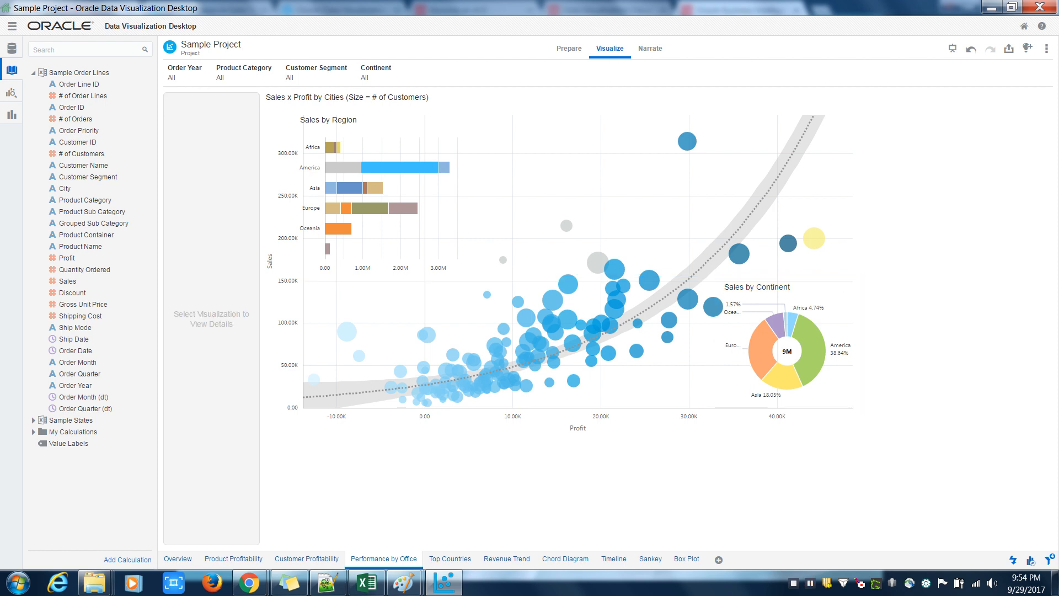
pyautogui.click(761, 287)
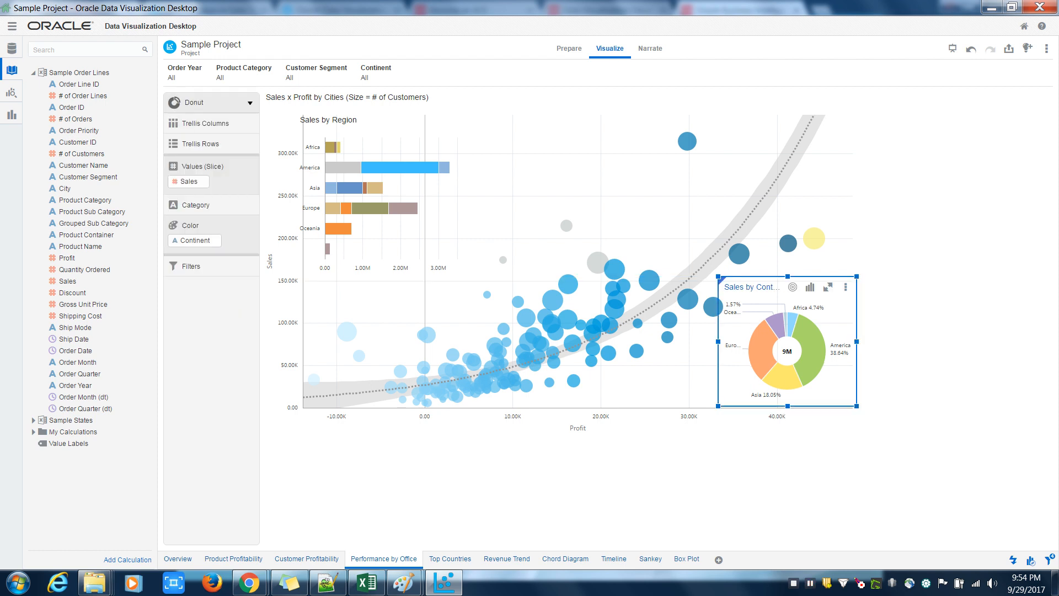
pyautogui.click(920, 343)
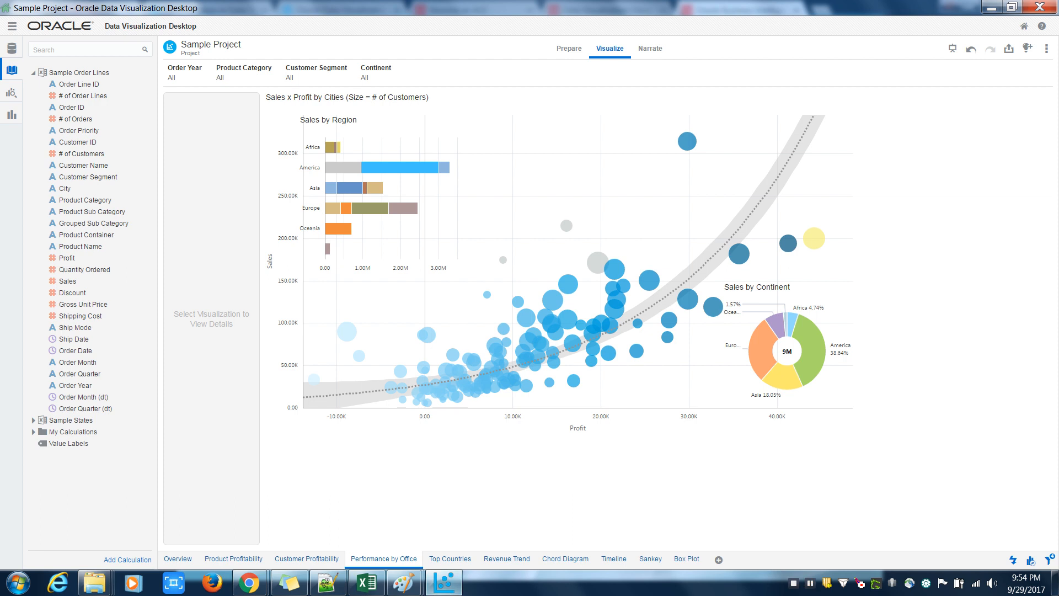
# Open the Top Countries canvas and examine its Sales by Countries tag cloud and the country map's setup.
pyautogui.click(451, 559)
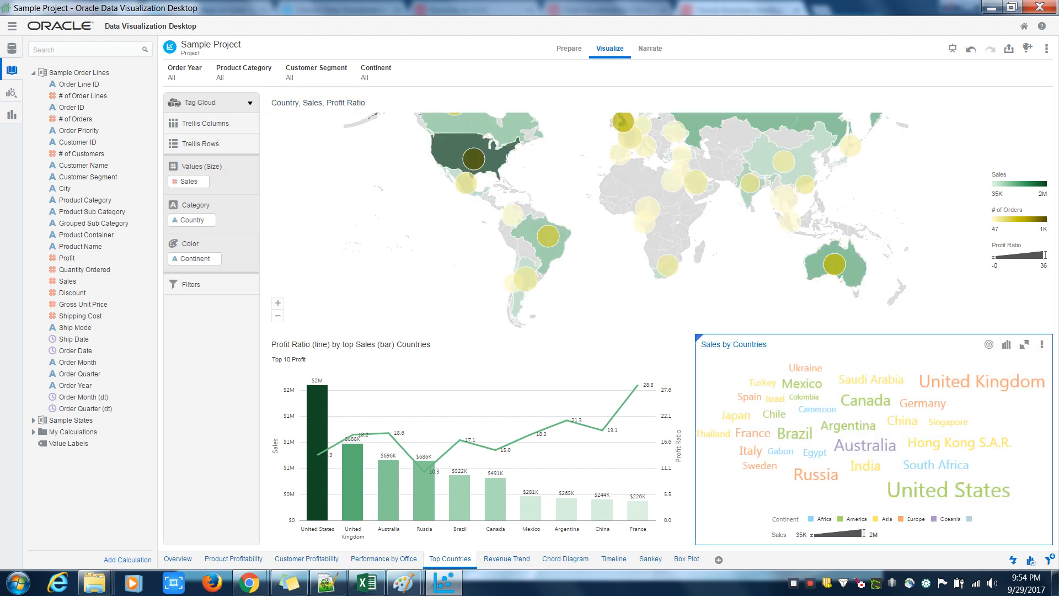
pyautogui.moveTo(977, 496)
pyautogui.moveTo(988, 381)
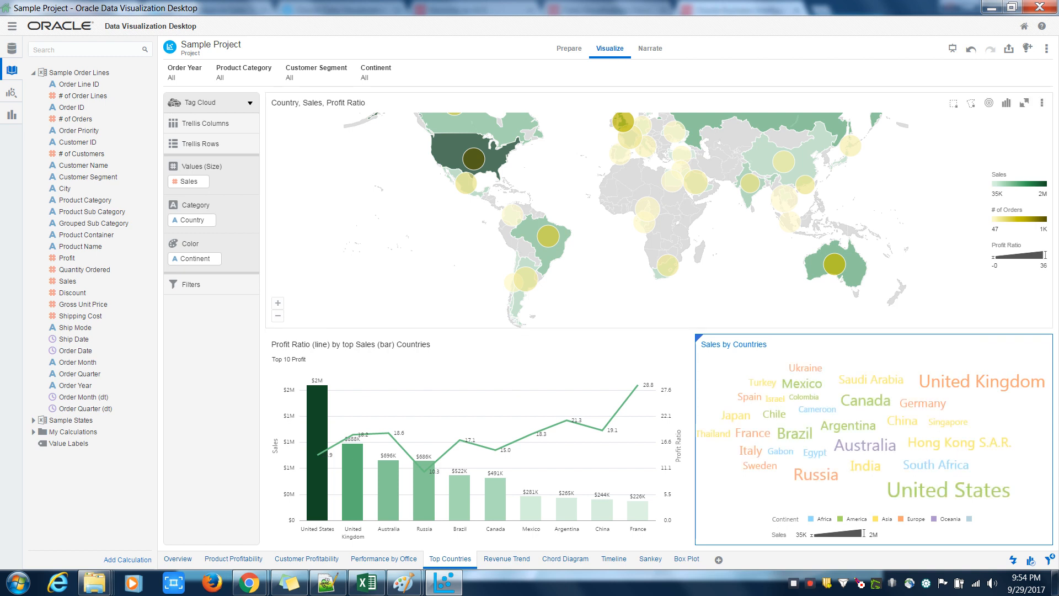
pyautogui.click(905, 220)
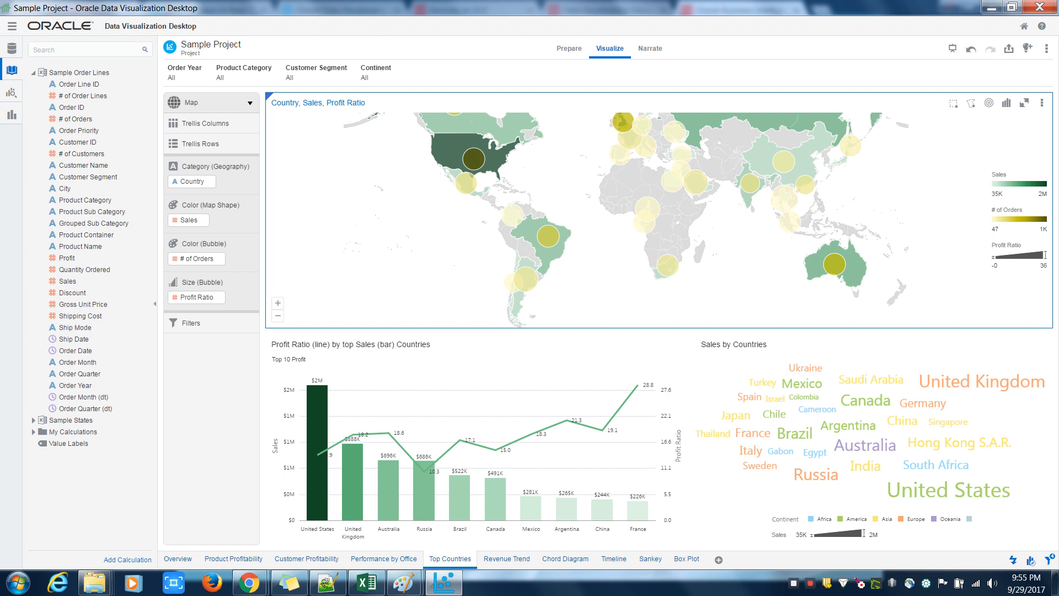
# Browse the full list of available visualization types and open the Box Plot canvas.
pyautogui.click(12, 114)
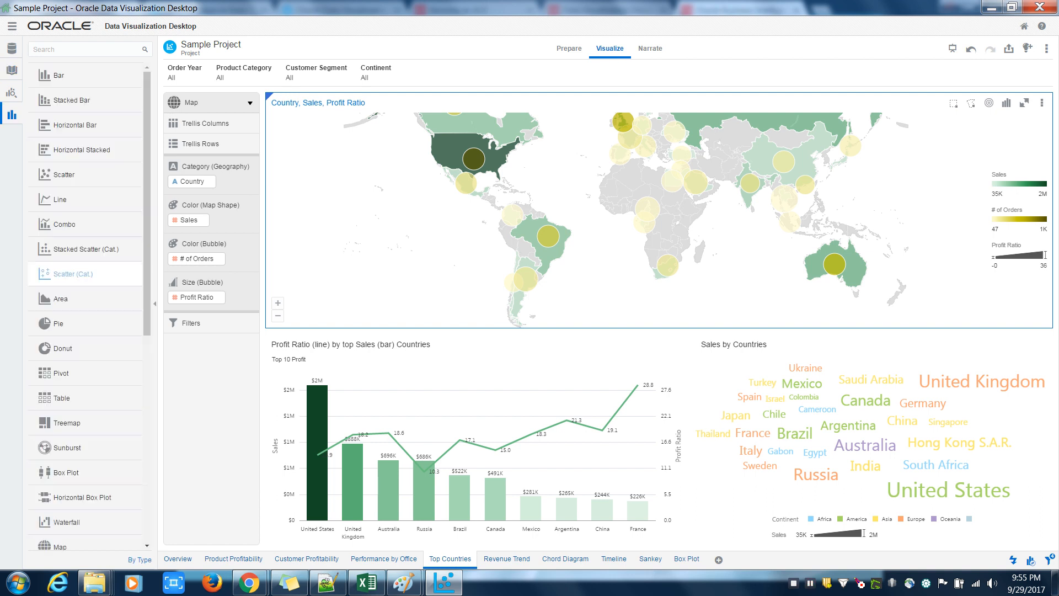
pyautogui.scroll(-3, 60, 315)
pyautogui.scroll(-3, 61, 315)
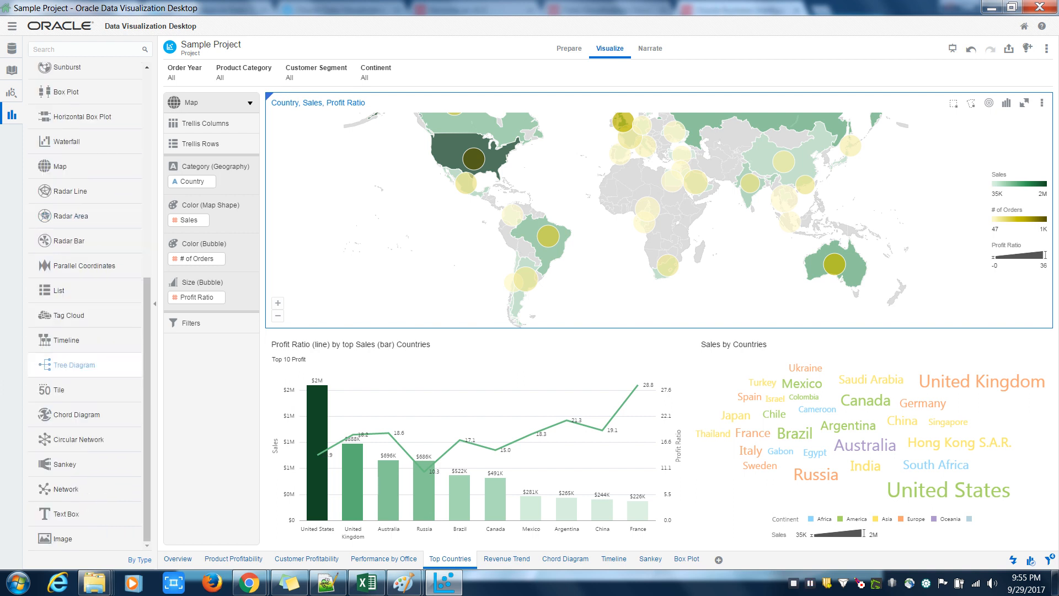
pyautogui.scroll(5, 91, 389)
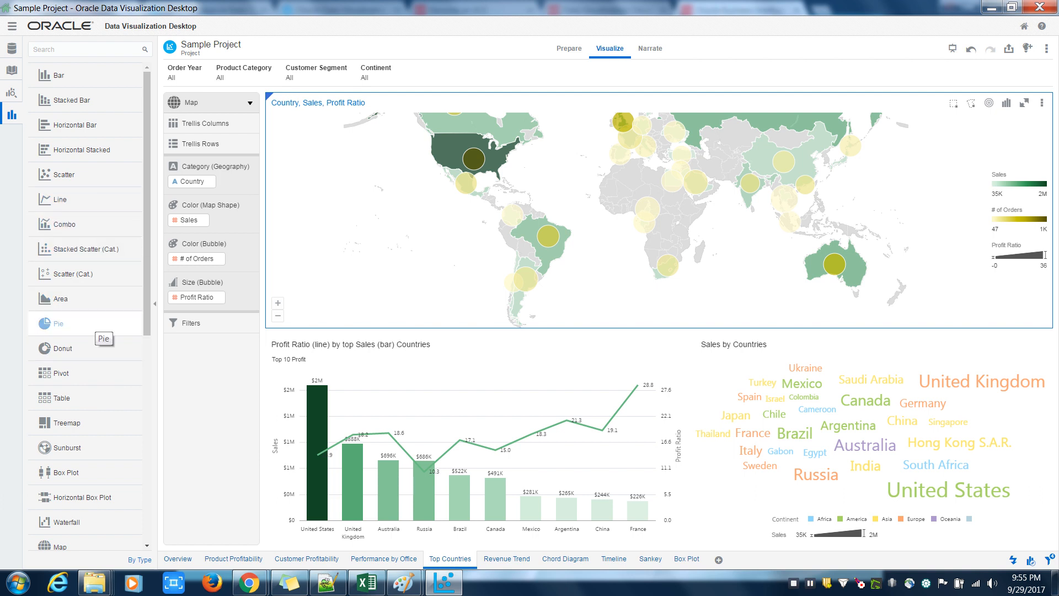
pyautogui.scroll(-2, 94, 375)
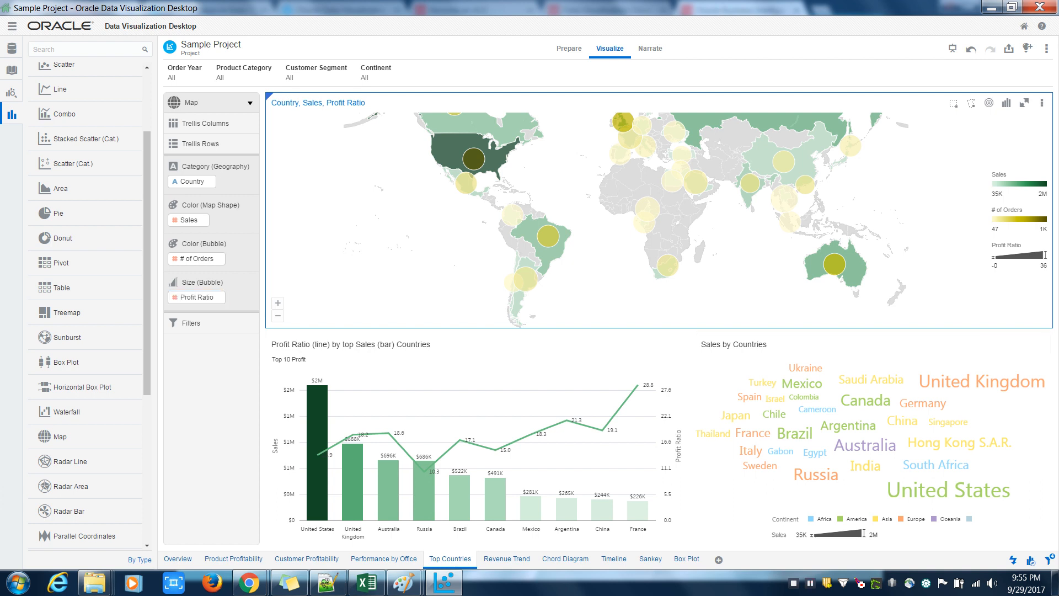
pyautogui.click(687, 559)
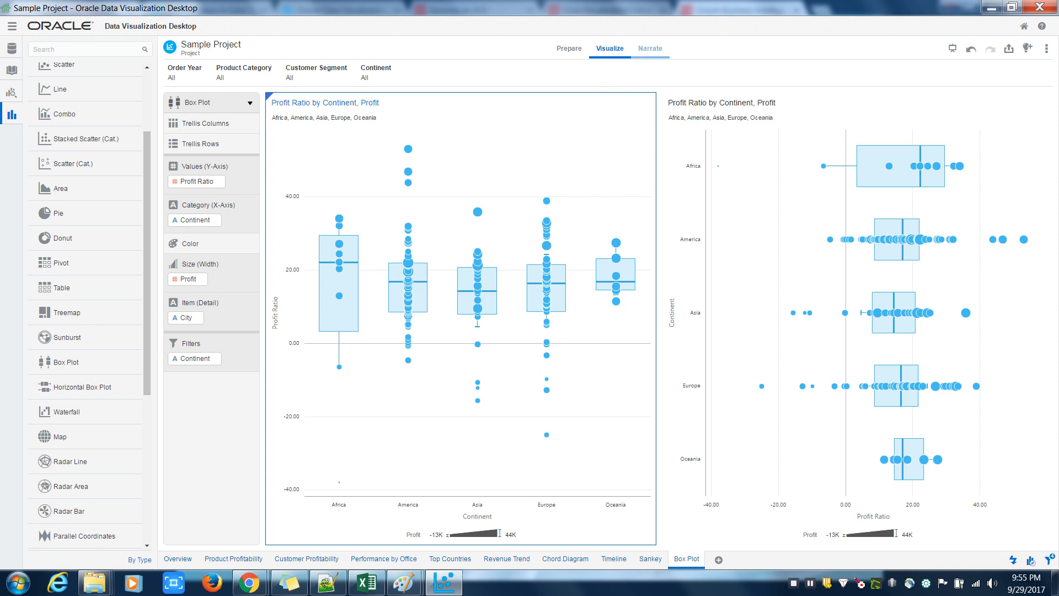
# Switch to the Narrate view and examine the sales and profit ratio charts on the High Sales but low Profit for Tech page.
pyautogui.click(650, 48)
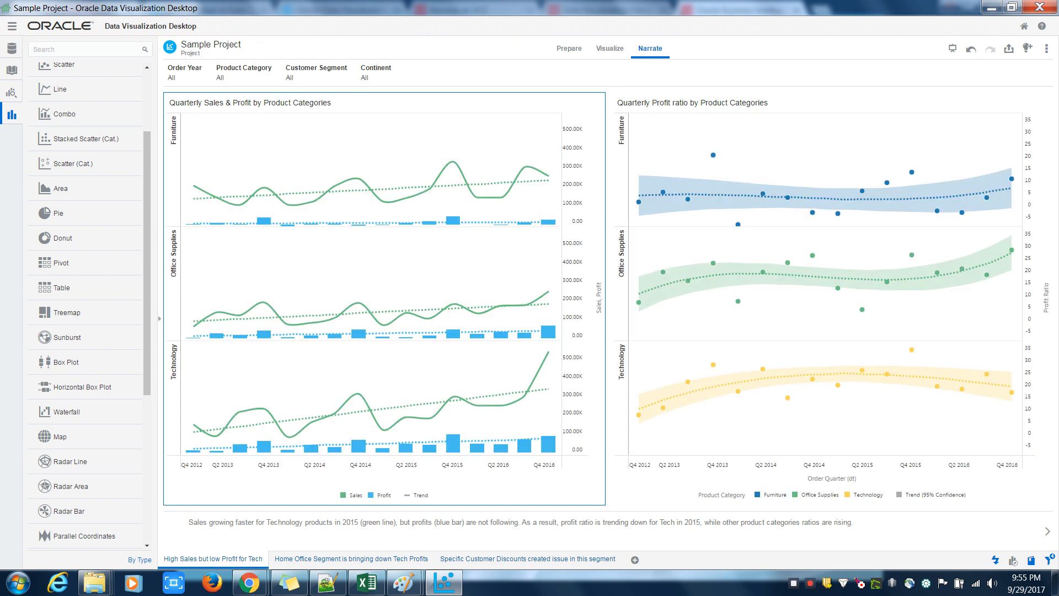
pyautogui.moveTo(359, 179)
pyautogui.moveTo(812, 379)
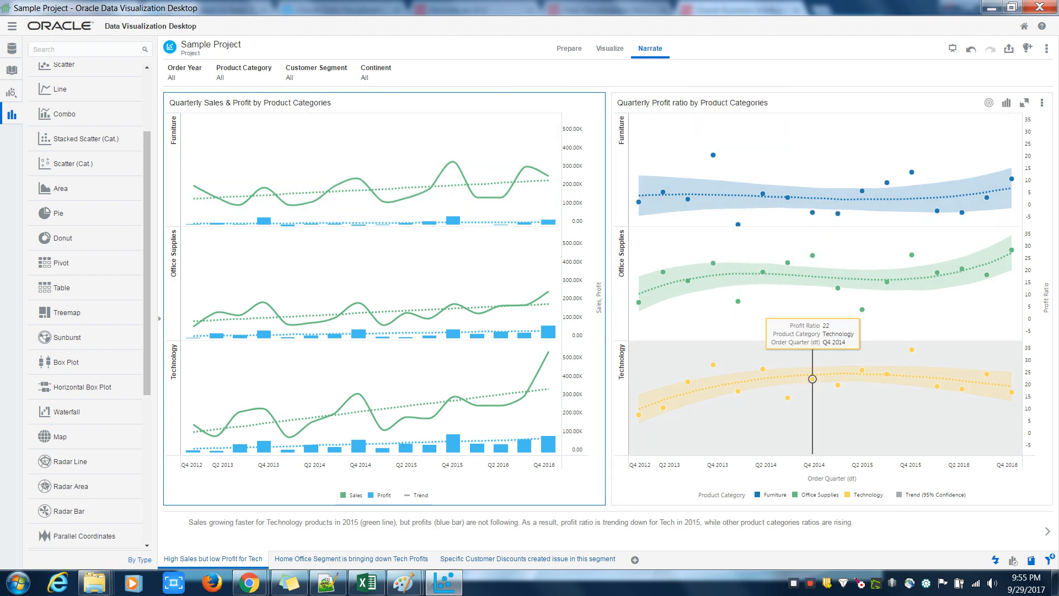
pyautogui.moveTo(862, 310)
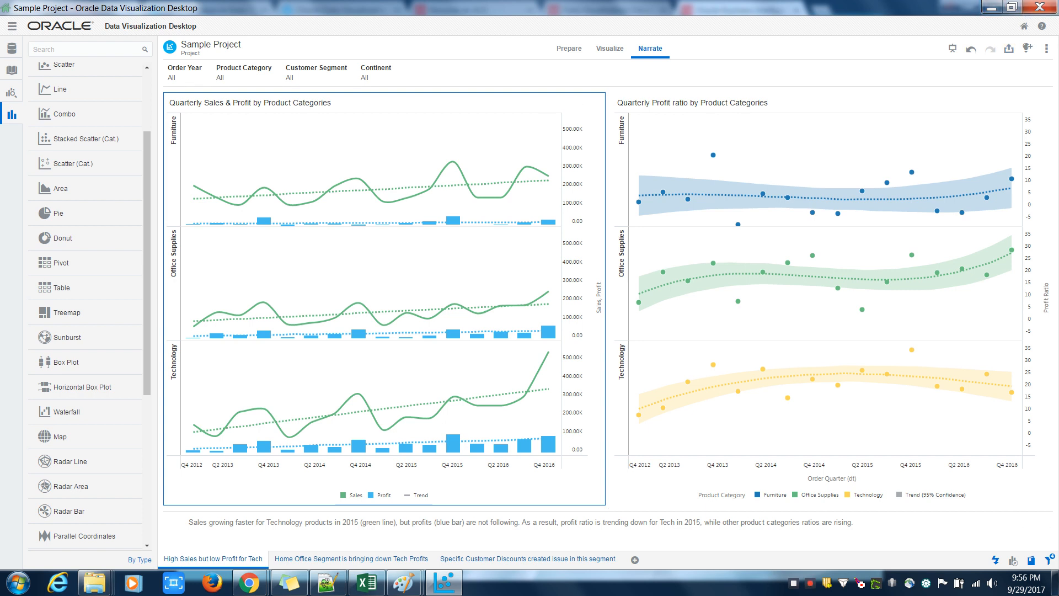
# Present the story in full-page presentation mode, advance to its second page and leave the presentation.
pyautogui.click(1009, 49)
pyautogui.click(905, 61)
pyautogui.click(953, 49)
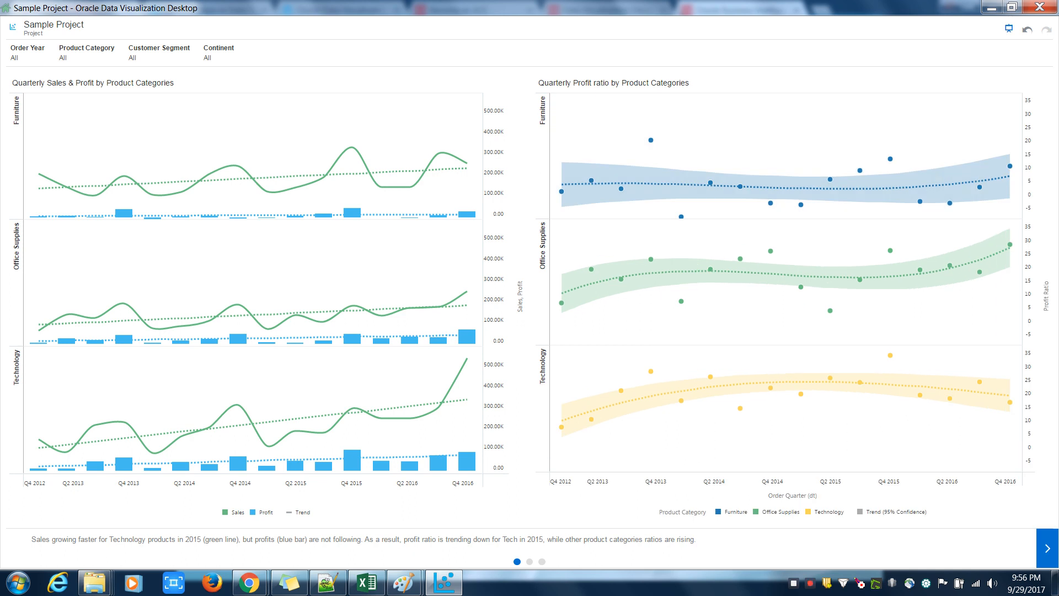
pyautogui.click(1048, 548)
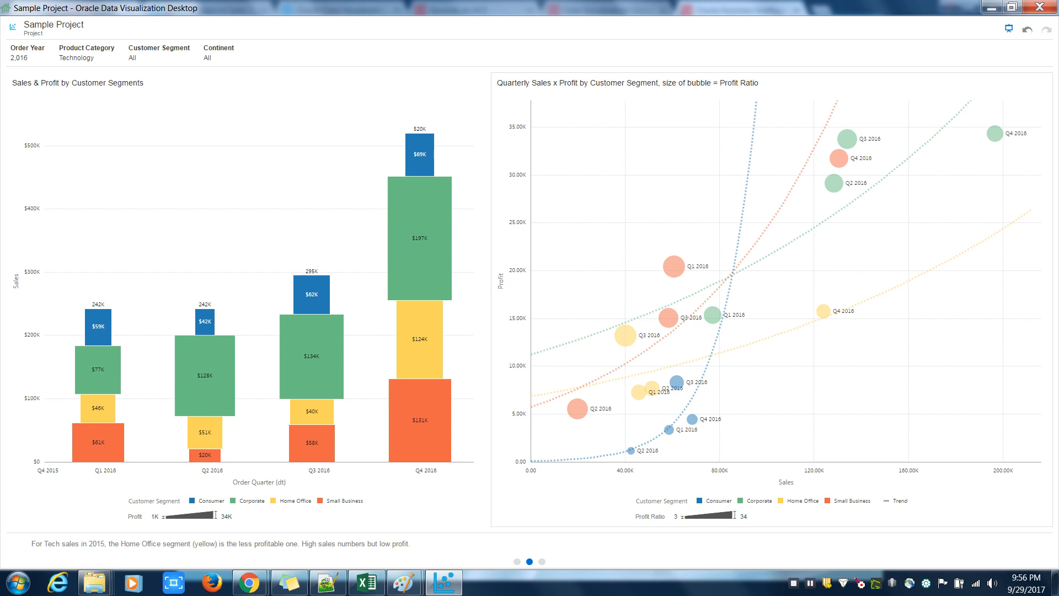
pyautogui.click(1009, 28)
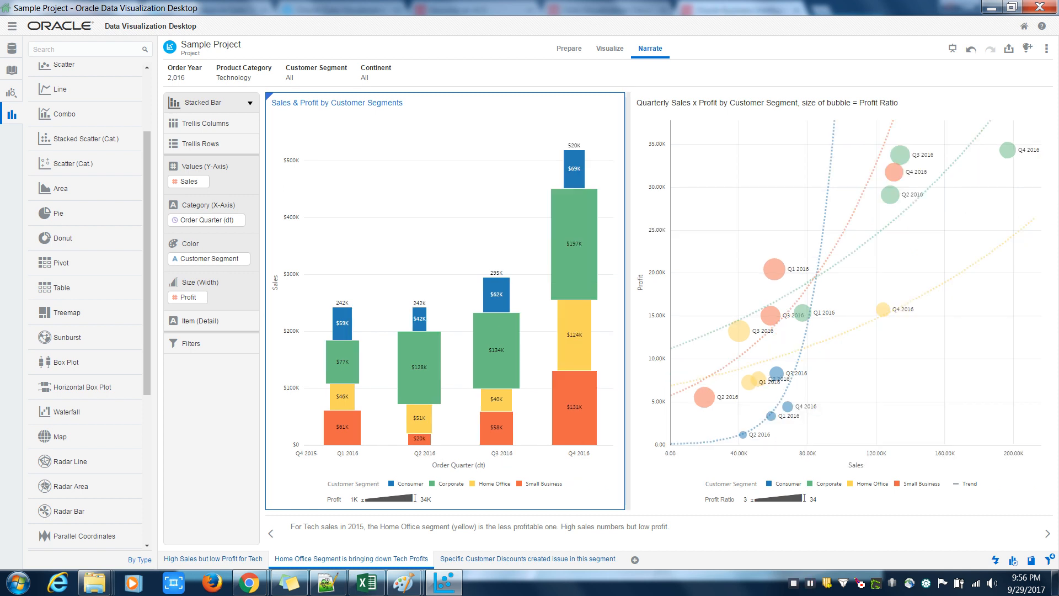
# Go back to the Overview canvas in the Visualize view and look through the available visualization types.
pyautogui.click(610, 48)
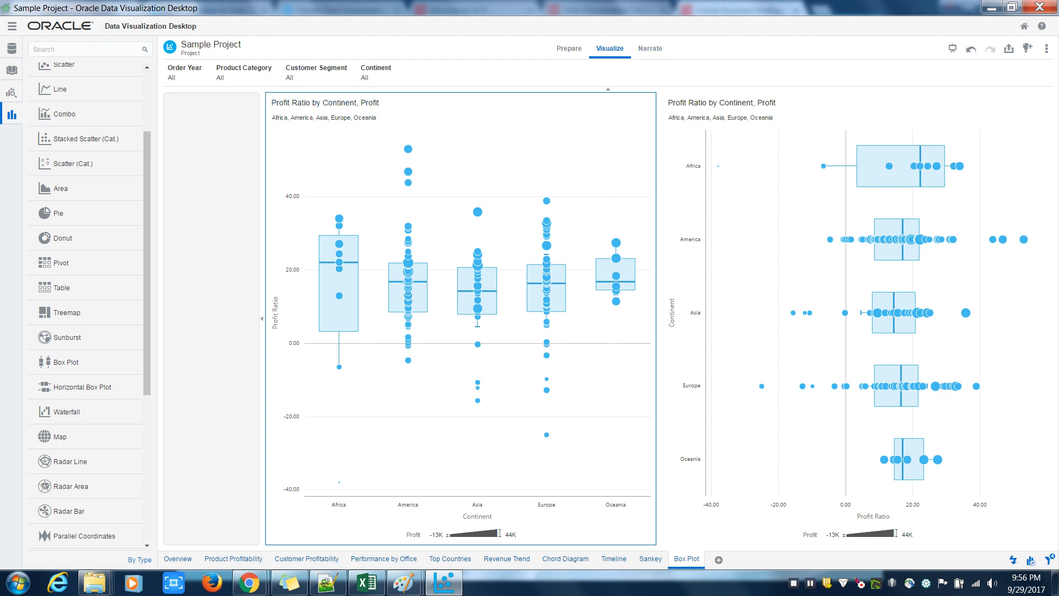
pyautogui.click(178, 559)
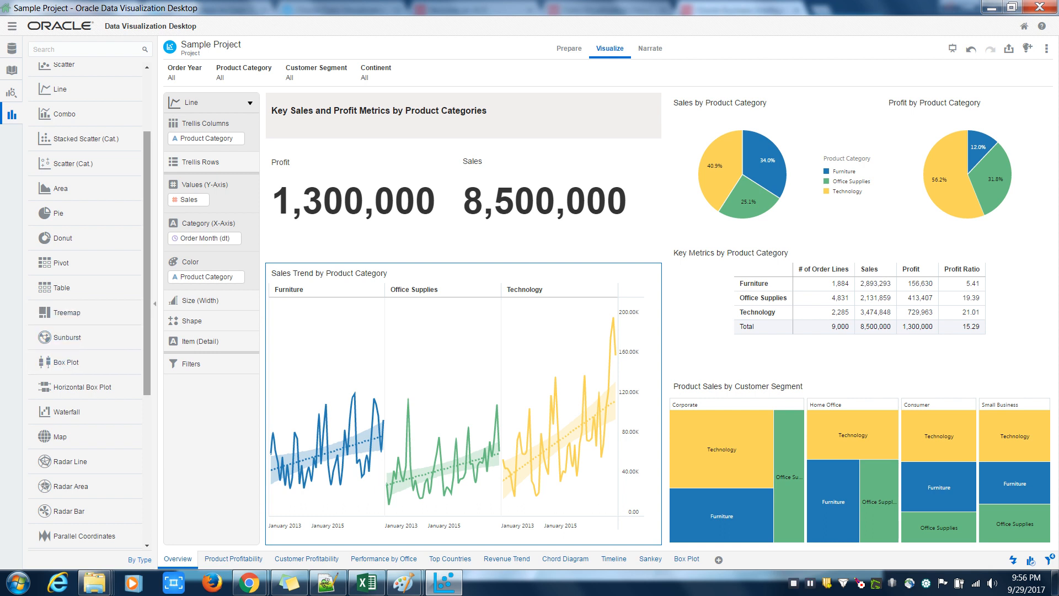
pyautogui.scroll(-5, 83, 464)
pyautogui.scroll(-1, 83, 304)
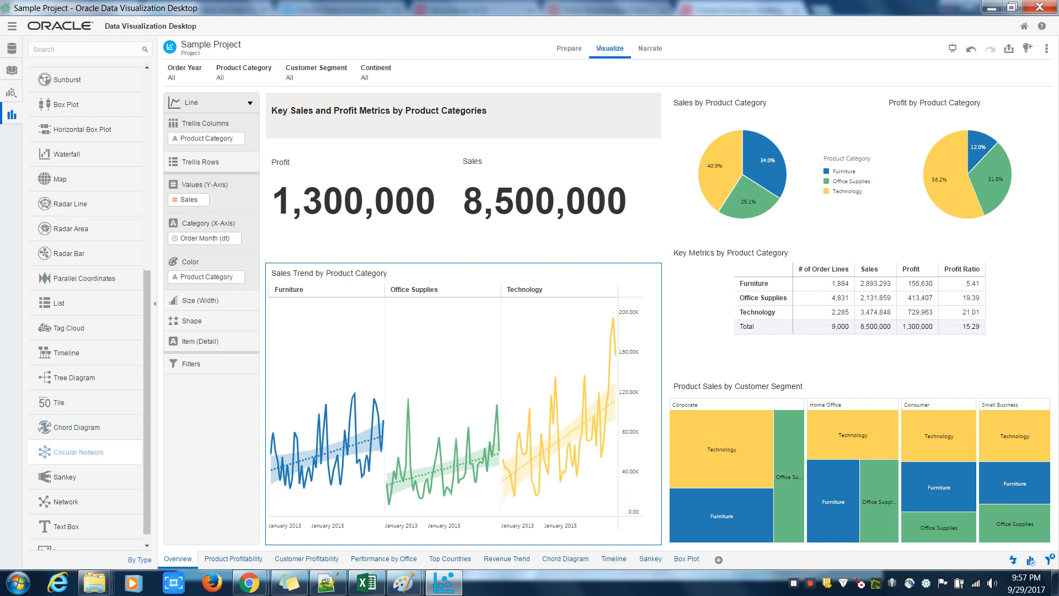
pyautogui.moveTo(146, 397); pyautogui.dragTo(146, 199)
pyautogui.click(189, 199)
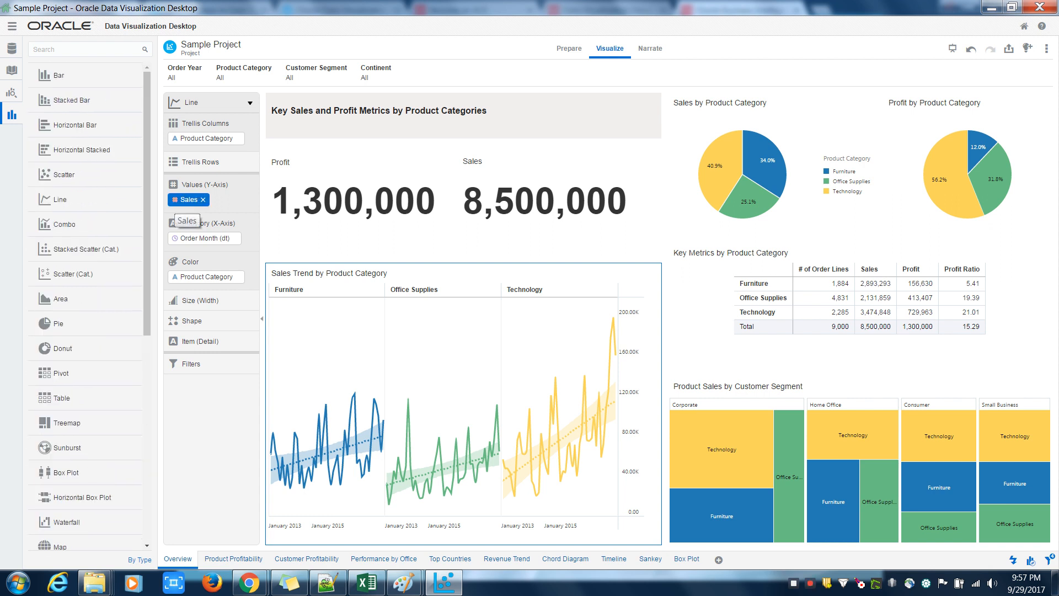